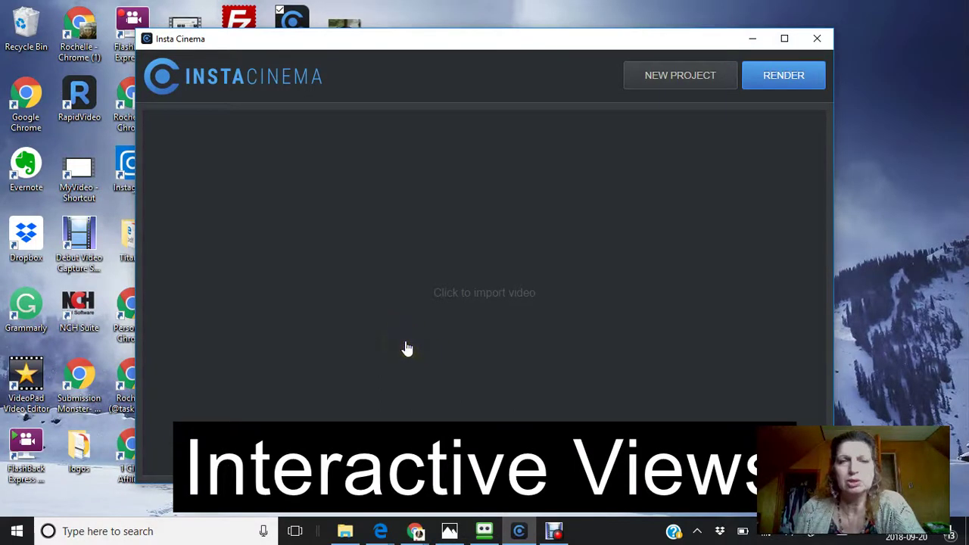
Switch to Chrome and open the 'Before the storm' YouTube video
{"action": "left_click", "coordinate": [415, 342]}
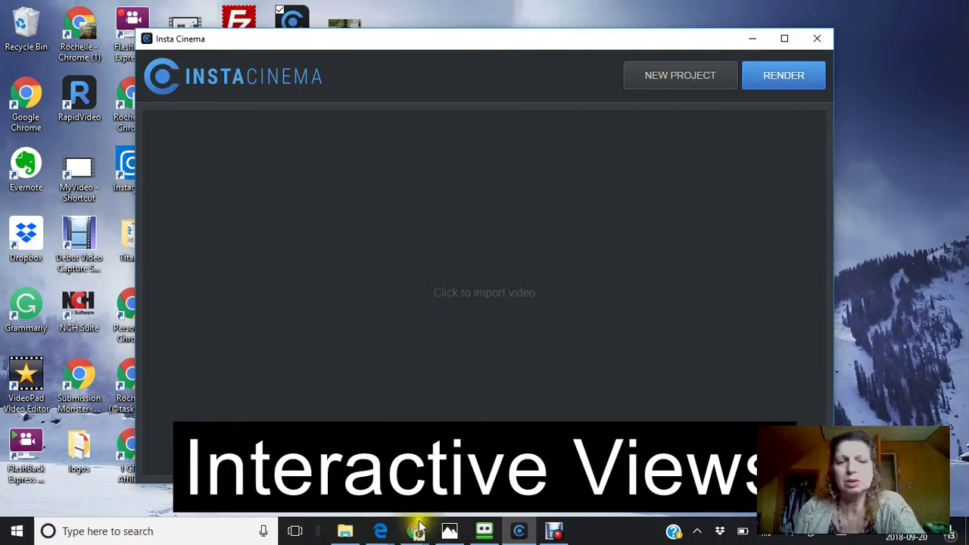
{"action": "left_click", "coordinate": [415, 533]}
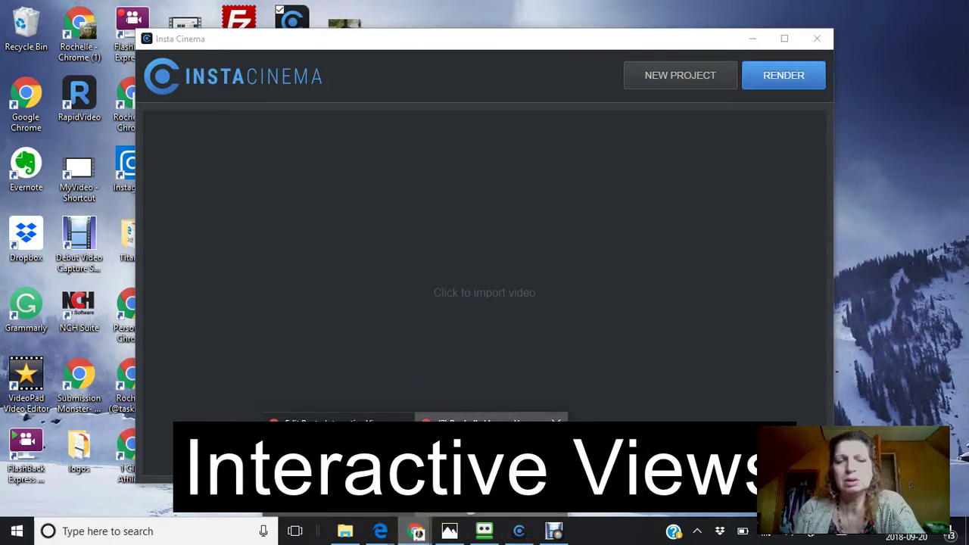
{"action": "left_click", "coordinate": [491, 447]}
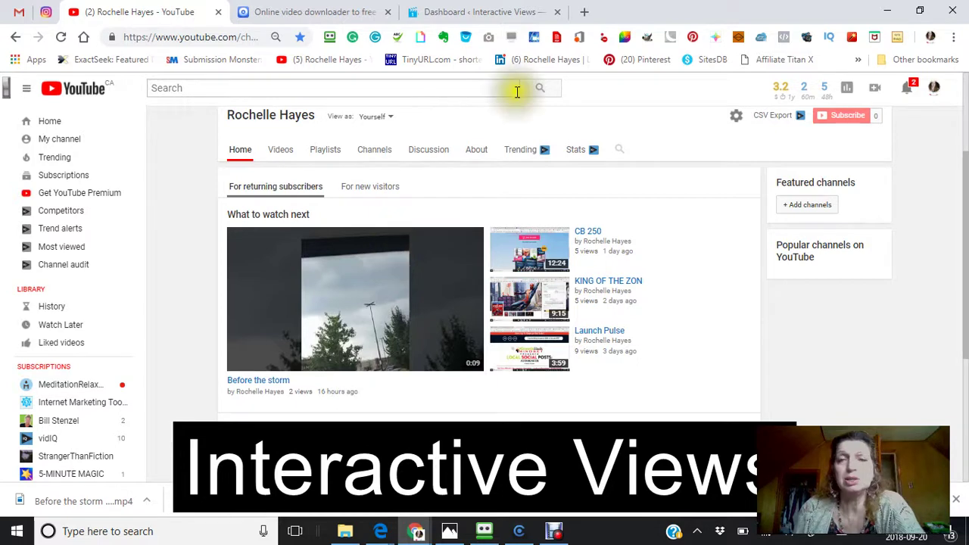
{"action": "left_click", "coordinate": [361, 317]}
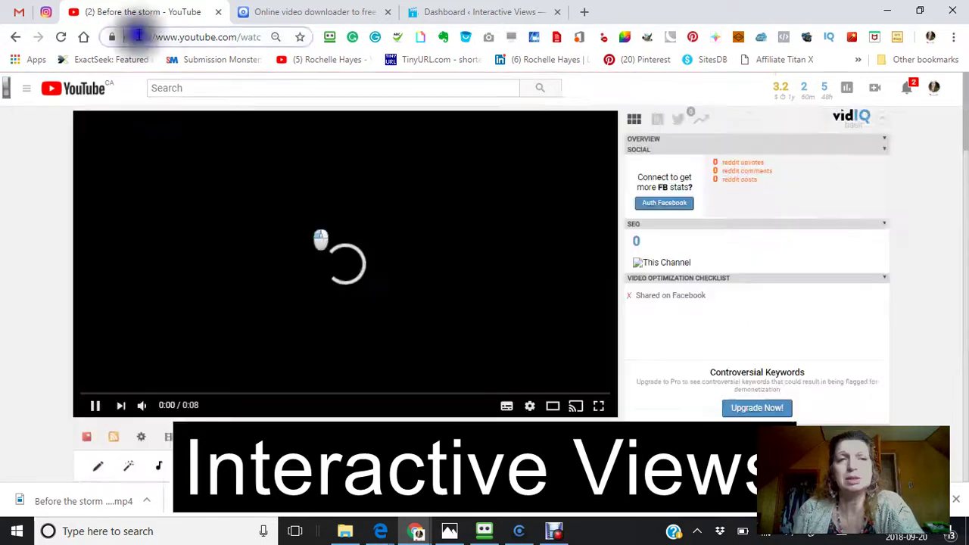
Select the video's full web address in the address bar and copy it
{"action": "left_click_drag", "start_coordinate": [125, 37], "coordinate": [151, 40]}
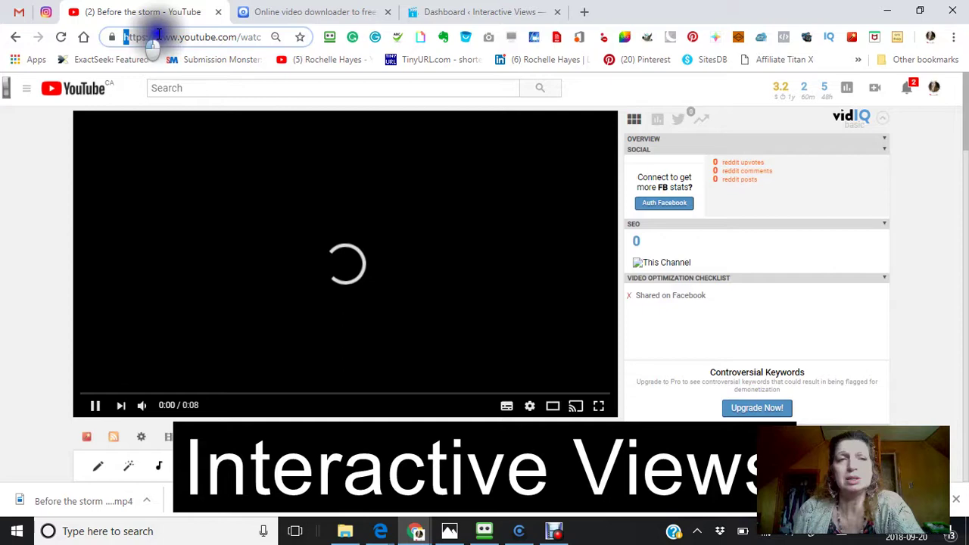
{"action": "left_click_drag", "start_coordinate": [155, 37], "coordinate": [219, 37]}
{"action": "right_click", "coordinate": [220, 38]}
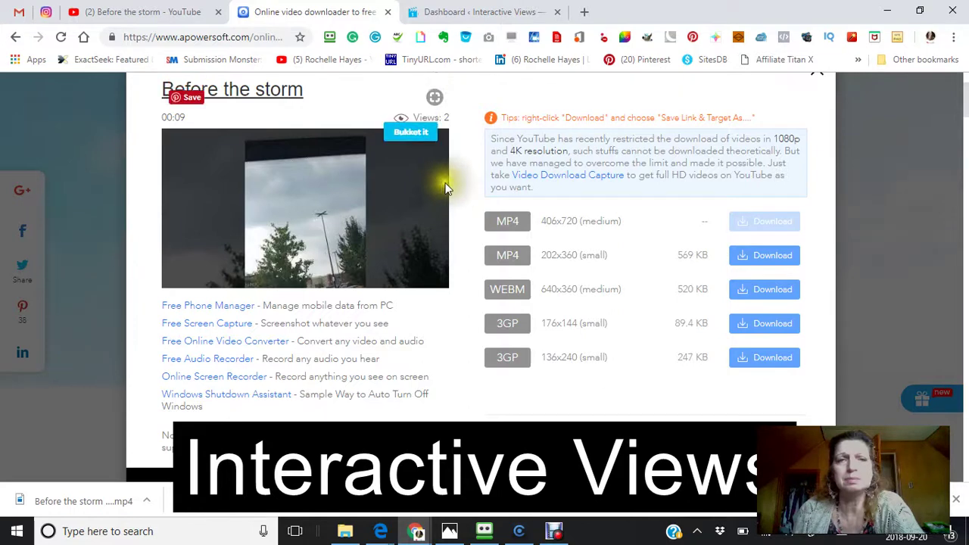
Paste the Before the storm link into the downloader and download the 406x720 MP4
{"action": "left_click", "coordinate": [820, 81]}
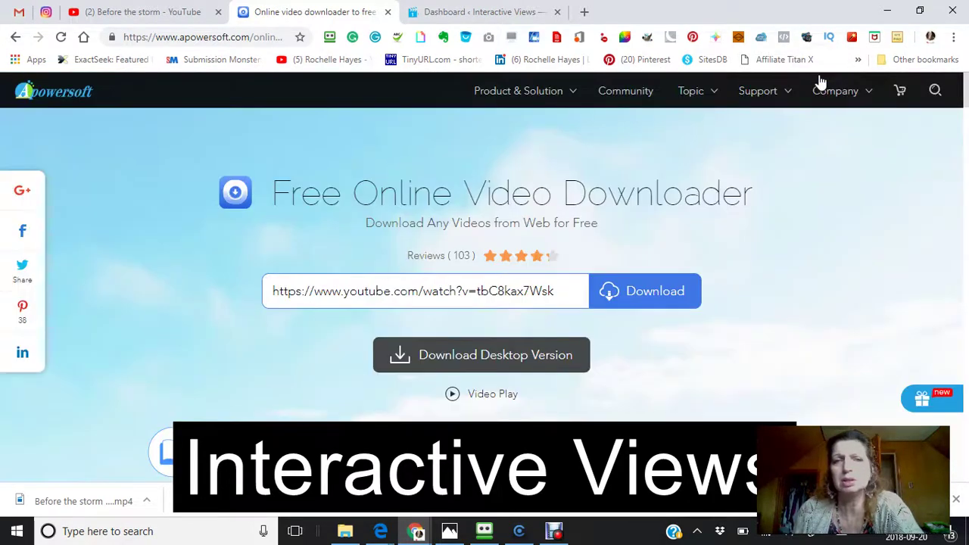
{"action": "left_click", "coordinate": [554, 289]}
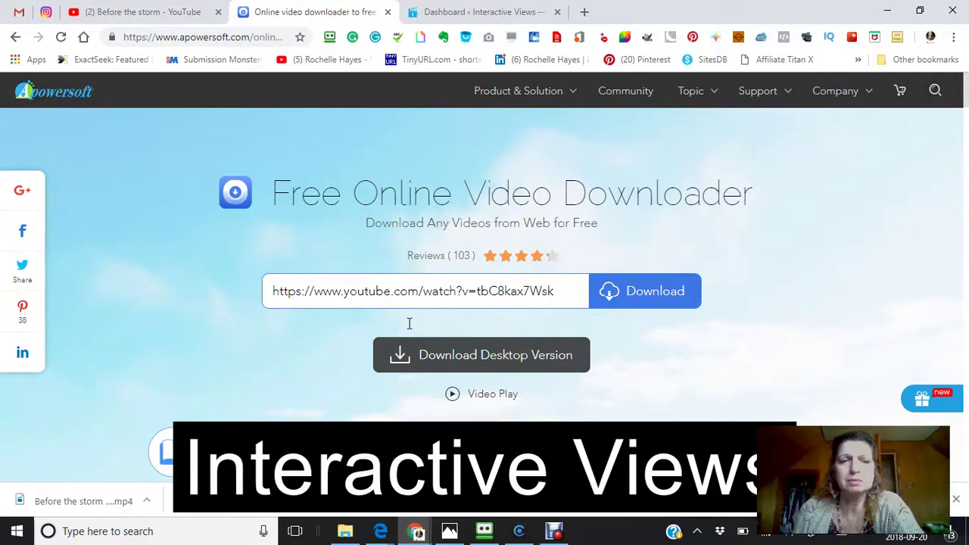
{"action": "triple_click", "coordinate": [540, 289]}
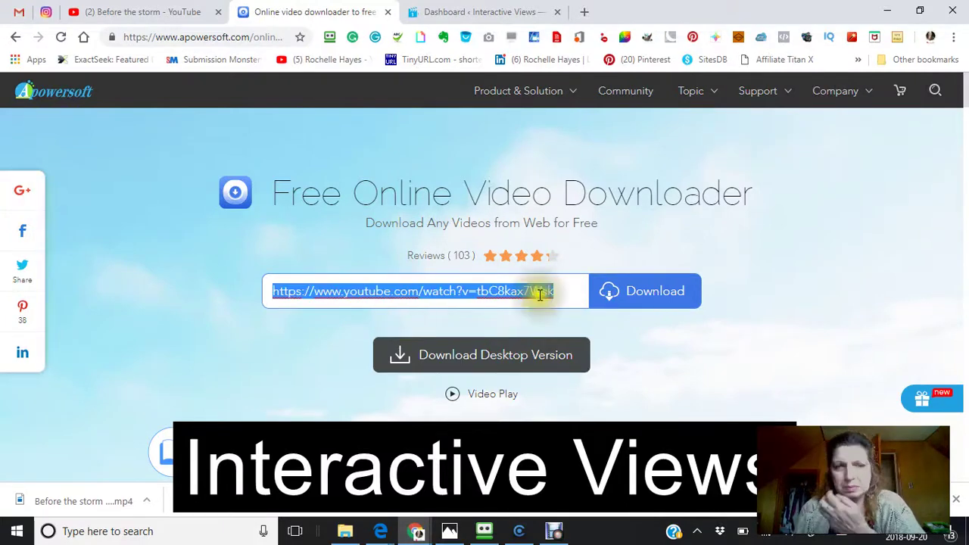
{"action": "right_click", "coordinate": [280, 292]}
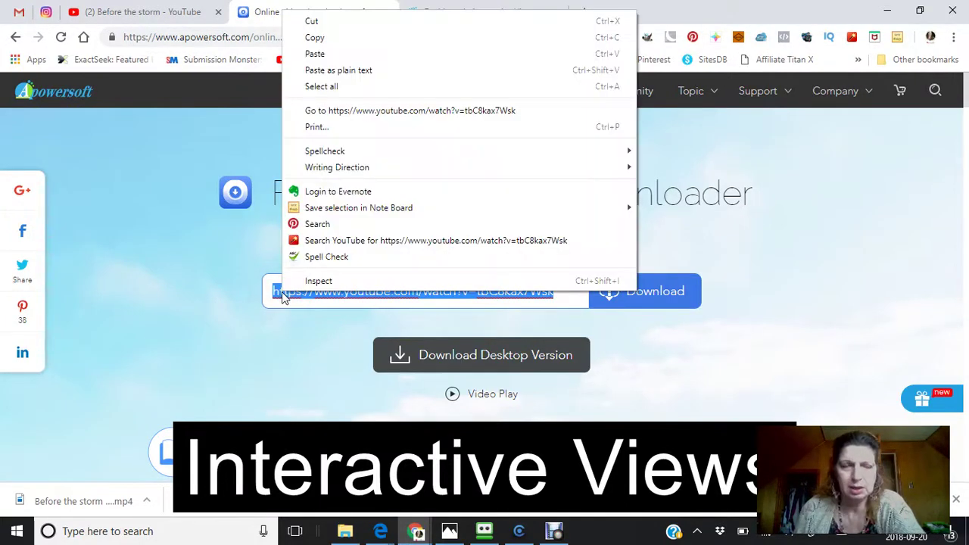
{"action": "left_click", "coordinate": [306, 37]}
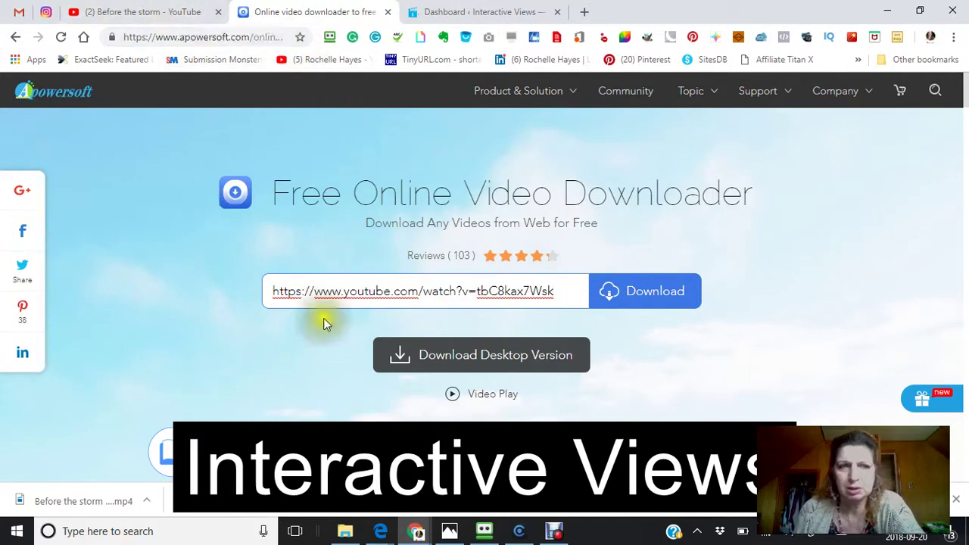
{"action": "left_click", "coordinate": [627, 295]}
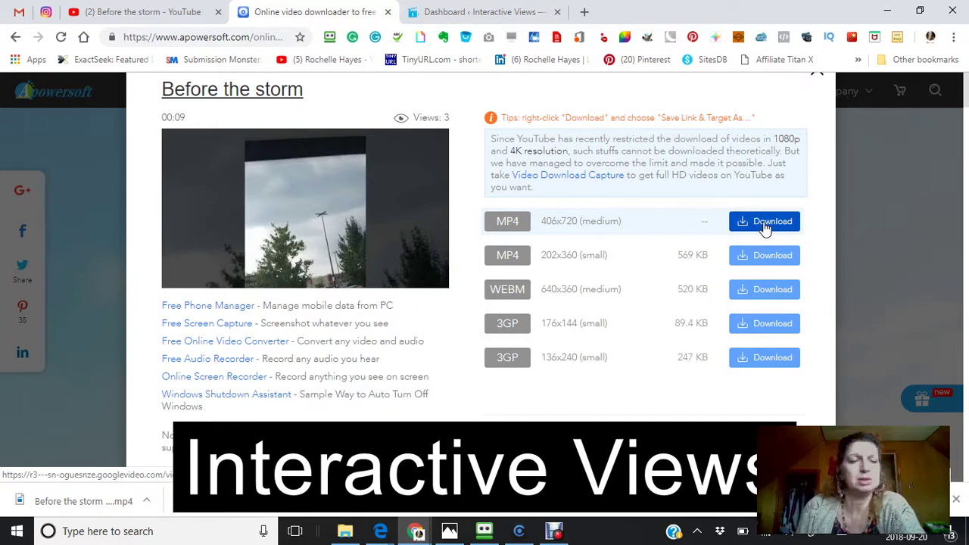
{"action": "left_click", "coordinate": [765, 228]}
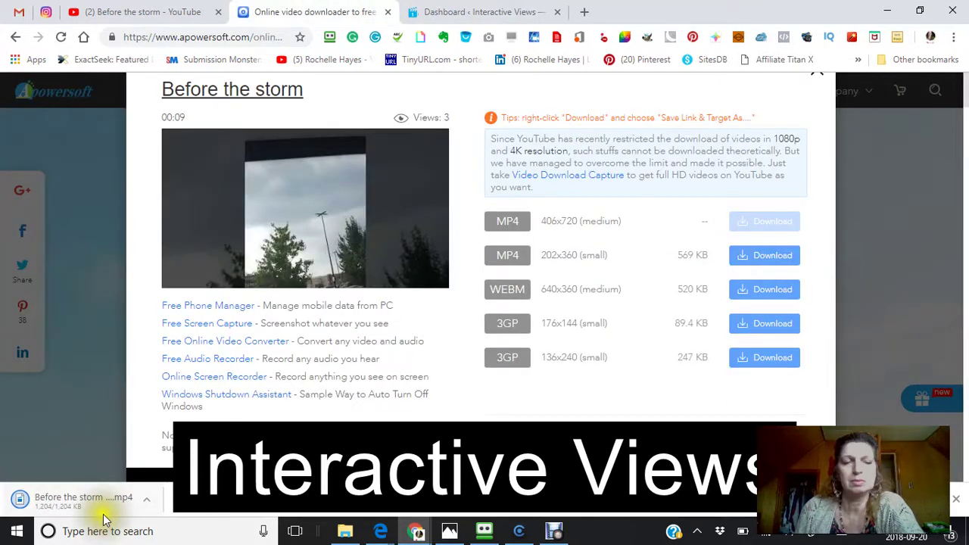
Show 'Before the storm (3)' in Downloads, send a shortcut to the Desktop, close Explorer
{"action": "right_click", "coordinate": [79, 503]}
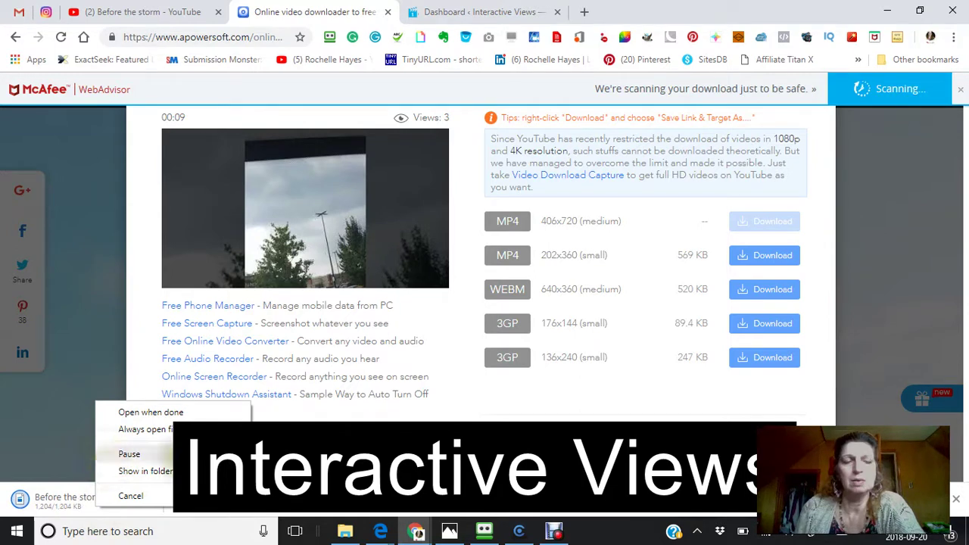
{"action": "left_click", "coordinate": [149, 475]}
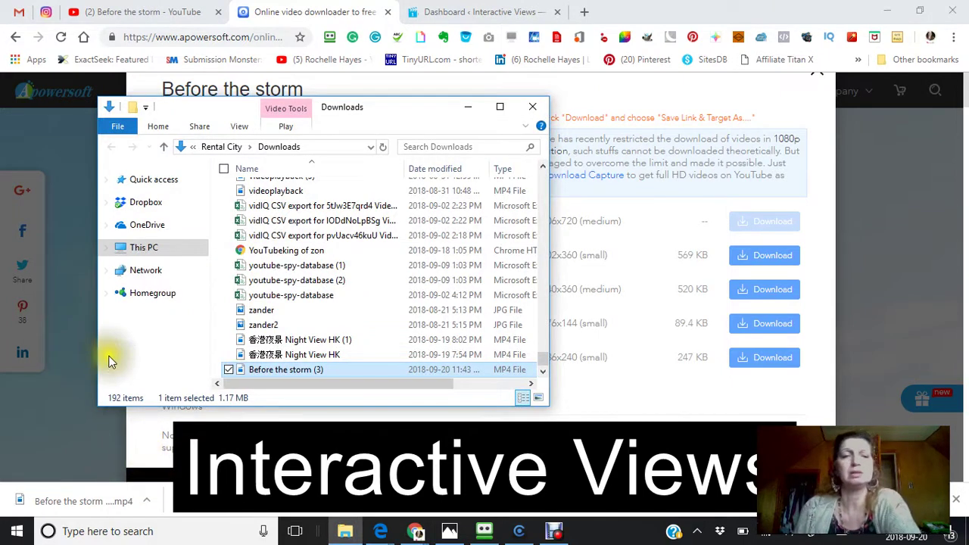
{"action": "right_click", "coordinate": [238, 370]}
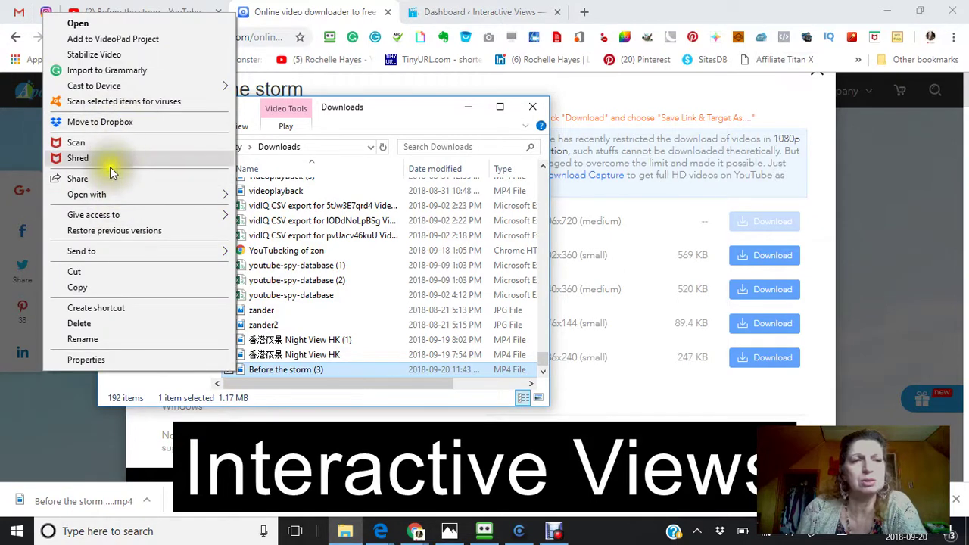
{"action": "left_click", "coordinate": [178, 255]}
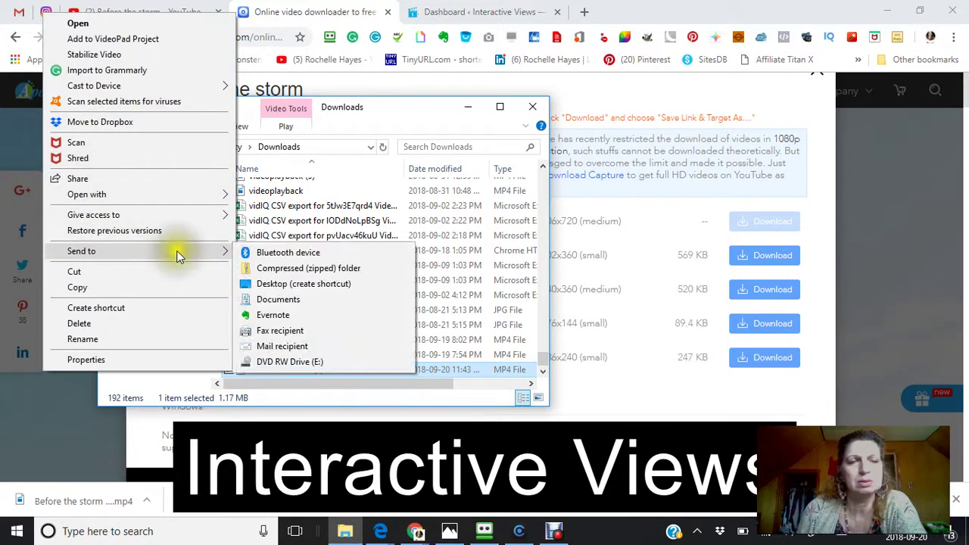
{"action": "left_click", "coordinate": [265, 284]}
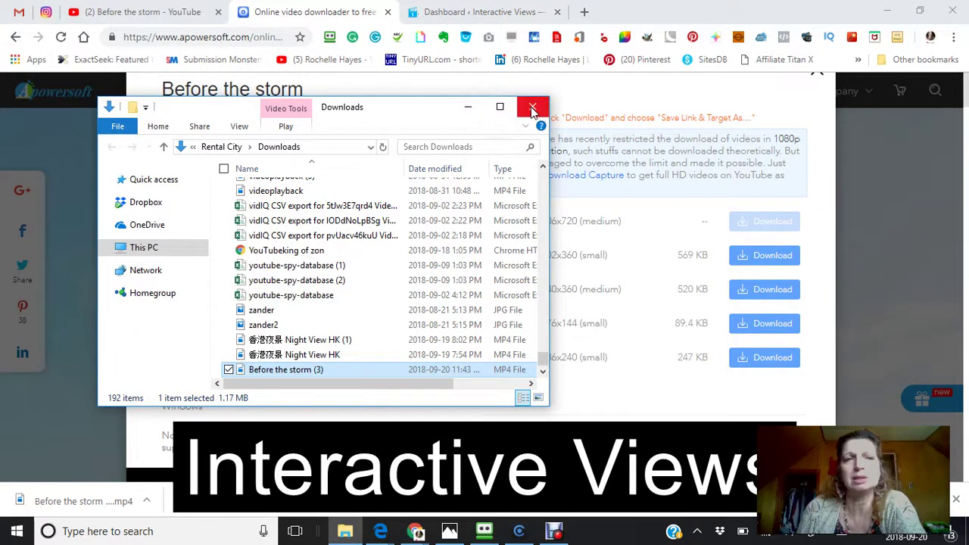
{"action": "left_click", "coordinate": [532, 110]}
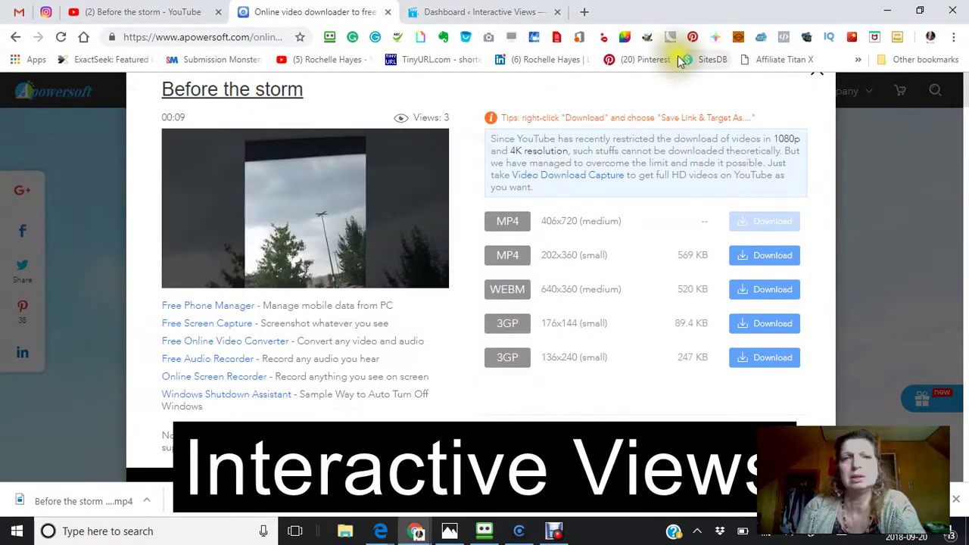
Create a New Project and open 'Before the storm (3) - Shortcut' from Quick access > Desktop
{"action": "left_click", "coordinate": [887, 11]}
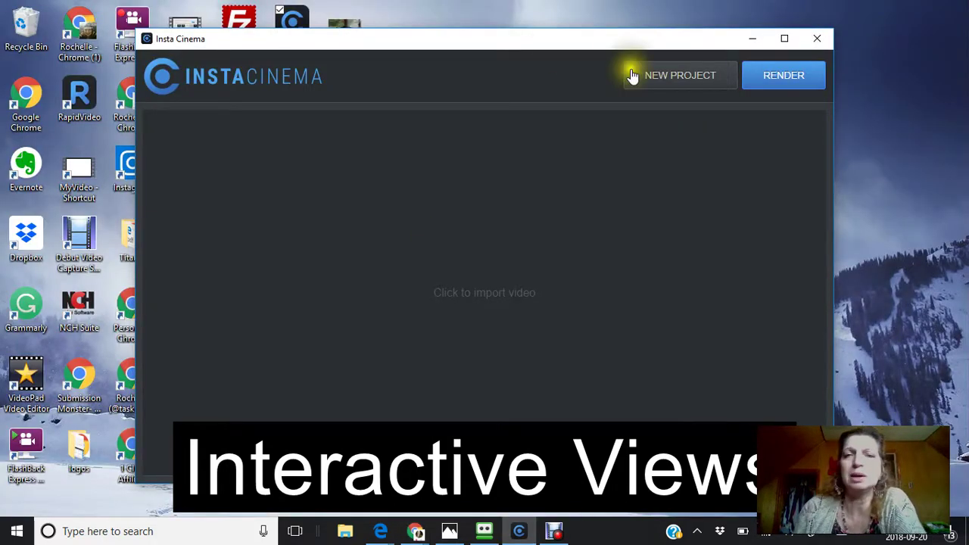
{"action": "left_click", "coordinate": [682, 82]}
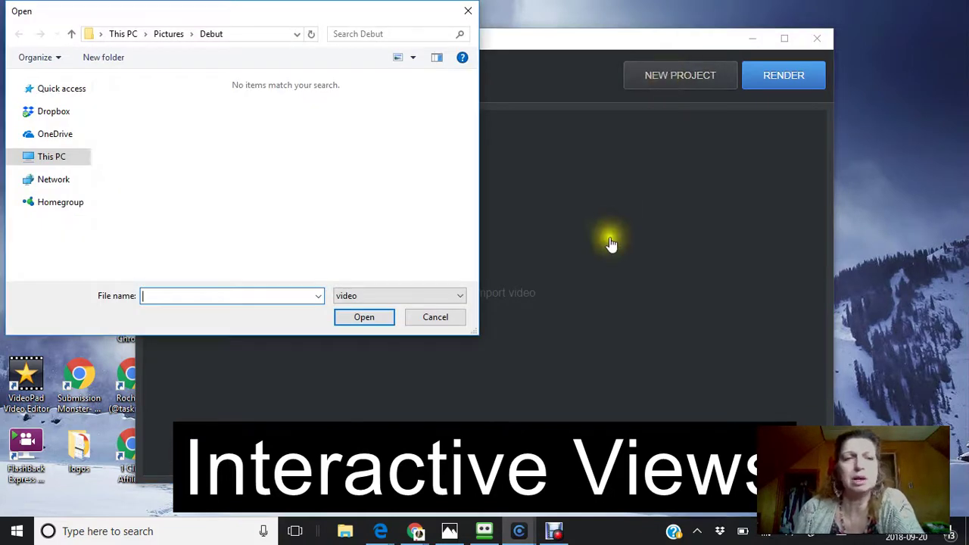
{"action": "left_click", "coordinate": [79, 91]}
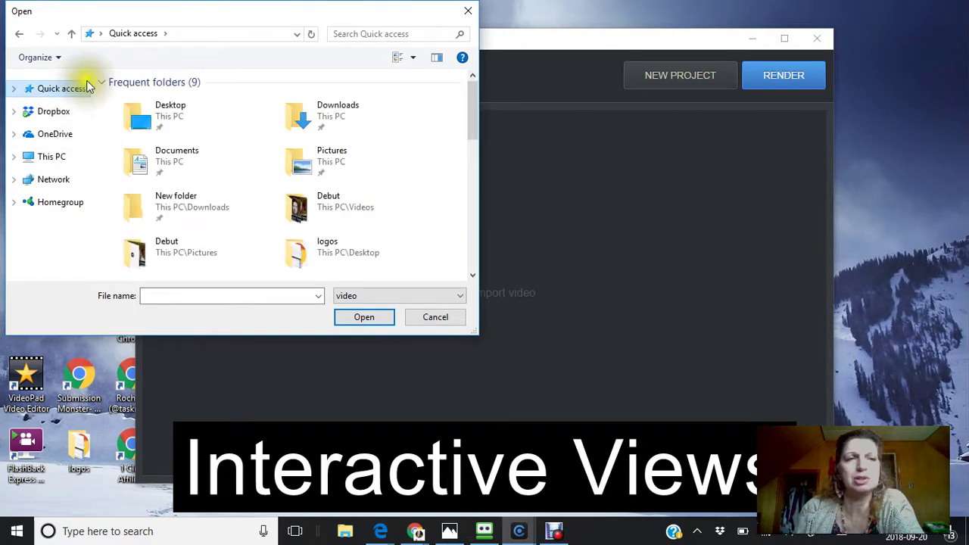
{"action": "left_click", "coordinate": [159, 123]}
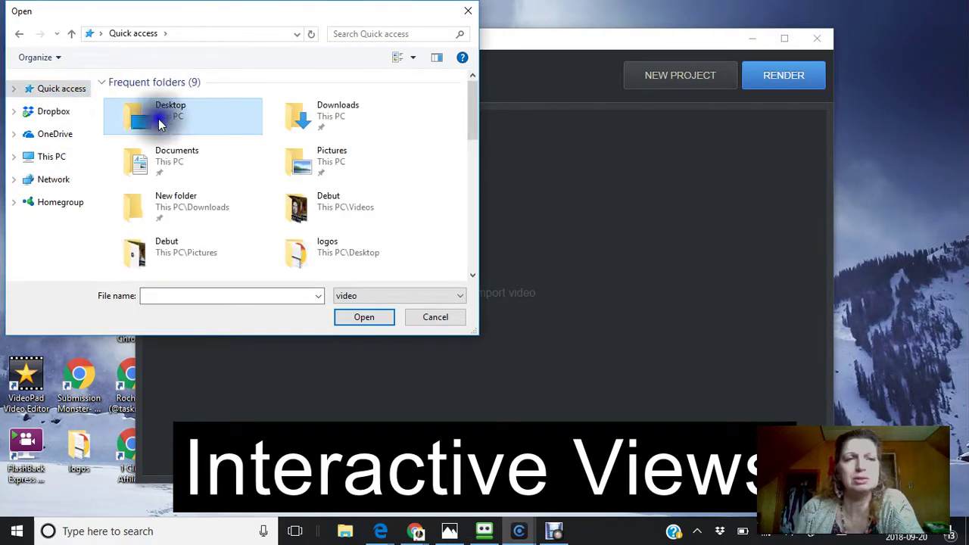
{"action": "left_click", "coordinate": [373, 318]}
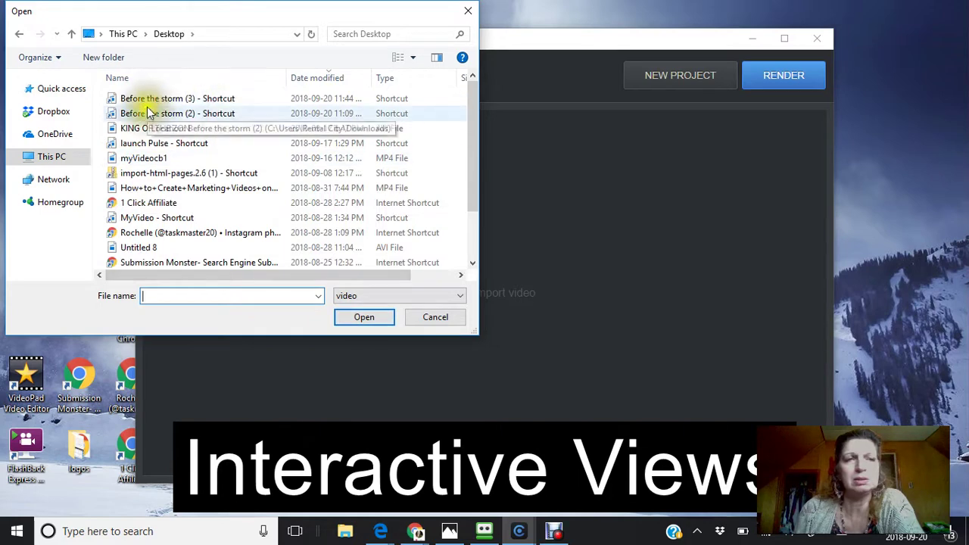
{"action": "left_click", "coordinate": [130, 98]}
{"action": "left_click", "coordinate": [367, 327]}
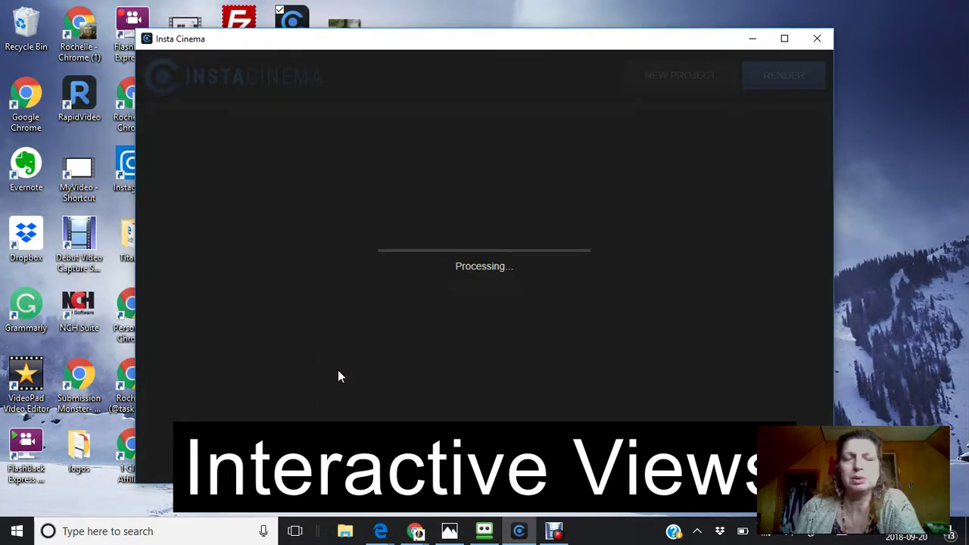
Wait out processing, clicking the preview until 'Before the storm (3)' plays in the editor
{"action": "left_click", "coordinate": [340, 370]}
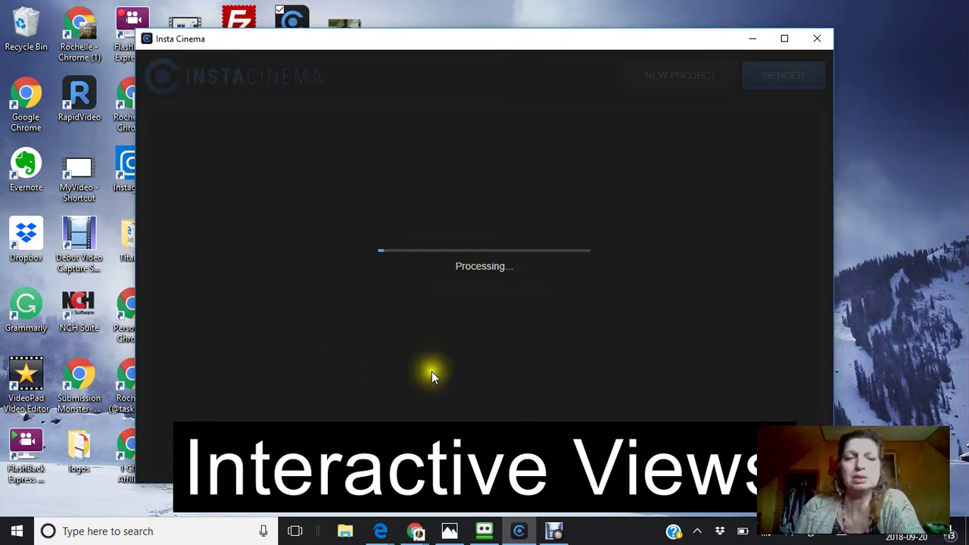
{"action": "left_click", "coordinate": [383, 357]}
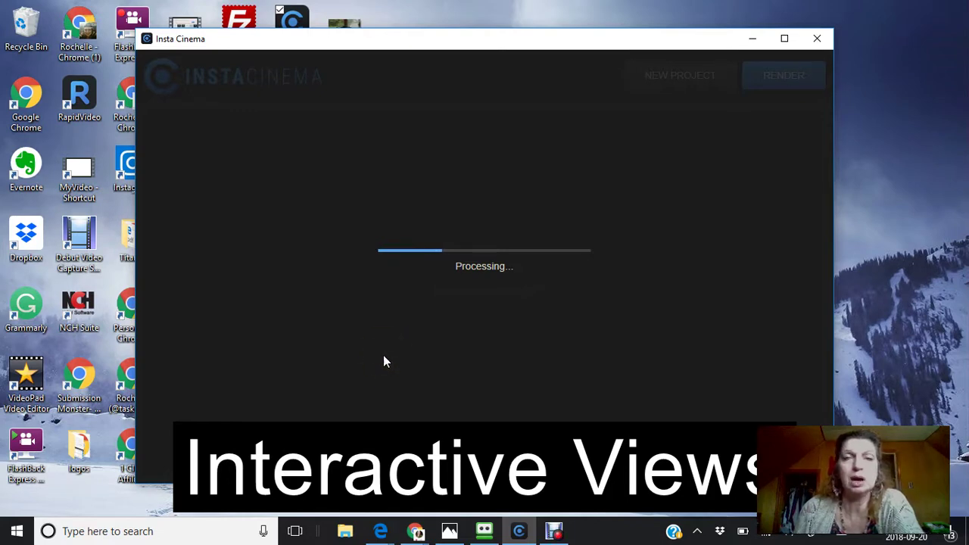
{"action": "left_click", "coordinate": [380, 355]}
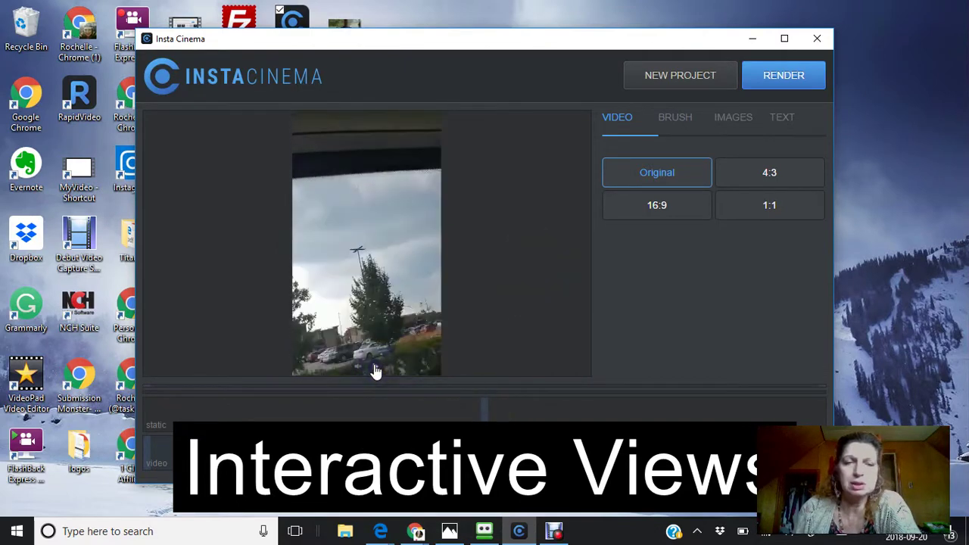
Scrub to another frame, switch to the Brush tab, and paint a test stroke
{"action": "left_click_drag", "start_coordinate": [378, 394], "coordinate": [410, 396]}
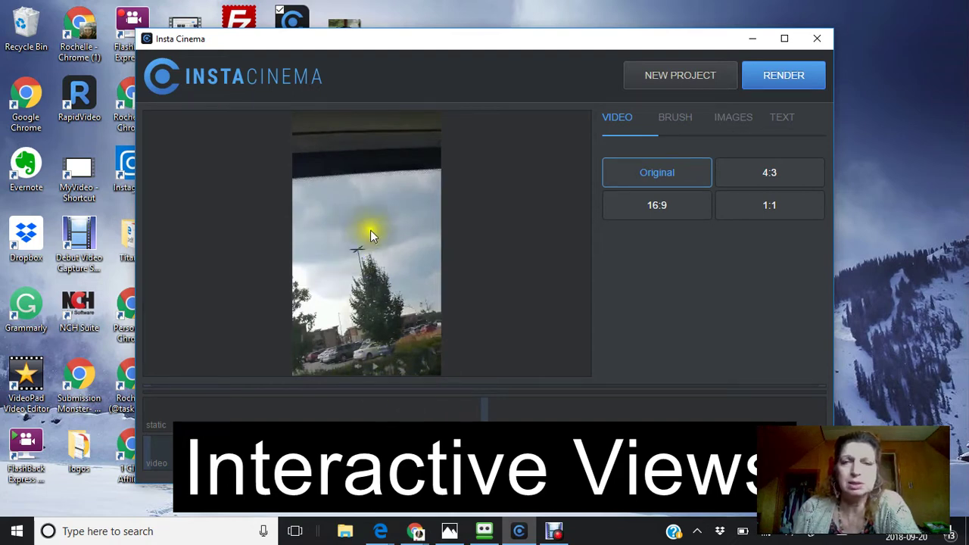
{"action": "left_click", "coordinate": [662, 120]}
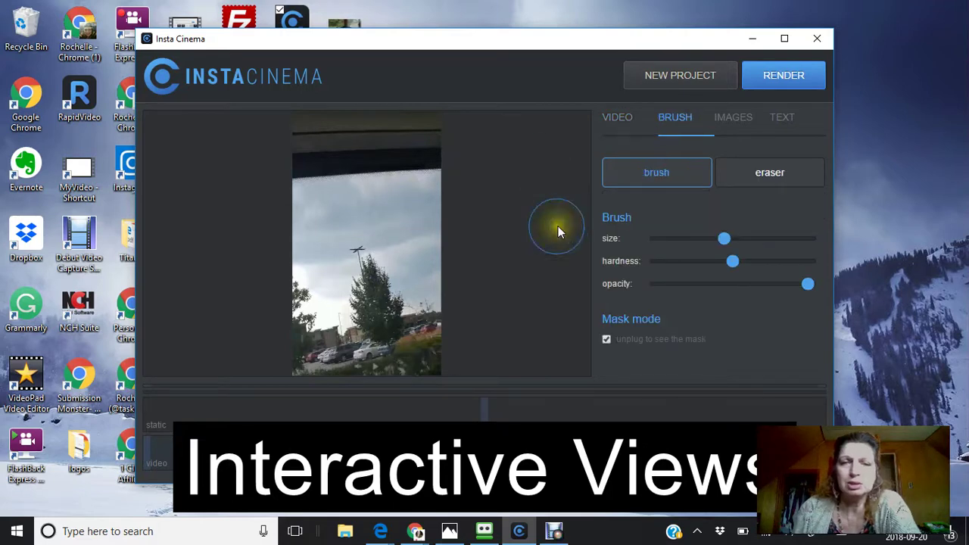
{"action": "left_click", "coordinate": [516, 215]}
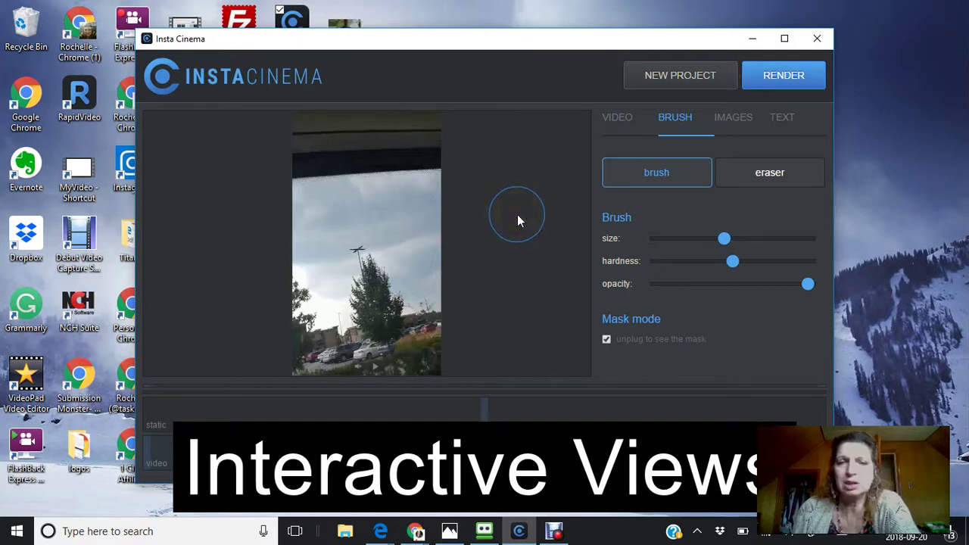
{"action": "left_click_drag", "start_coordinate": [379, 229], "coordinate": [435, 240]}
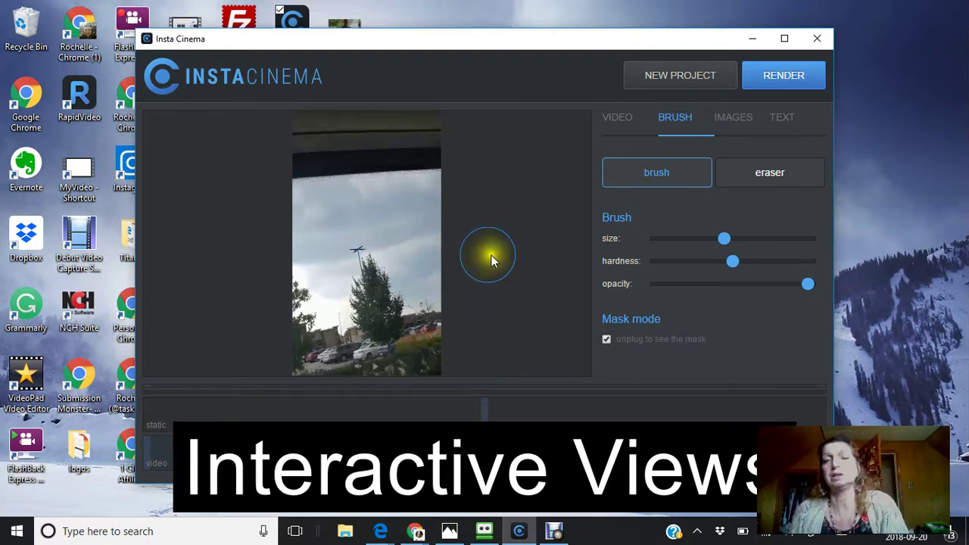
Make the brush smaller, softer and lower in opacity with the sliders
{"action": "left_click", "coordinate": [723, 241]}
{"action": "mouse_move", "coordinate": [724, 242]}
{"action": "left_mouse_down"}
{"action": "mouse_move", "coordinate": [684, 250]}
{"action": "mouse_move", "coordinate": [763, 244]}
{"action": "left_mouse_up"}
{"action": "left_click", "coordinate": [730, 268]}
{"action": "mouse_move", "coordinate": [732, 271]}
{"action": "left_mouse_down"}
{"action": "mouse_move", "coordinate": [681, 275]}
{"action": "mouse_move", "coordinate": [709, 270]}
{"action": "left_mouse_up"}
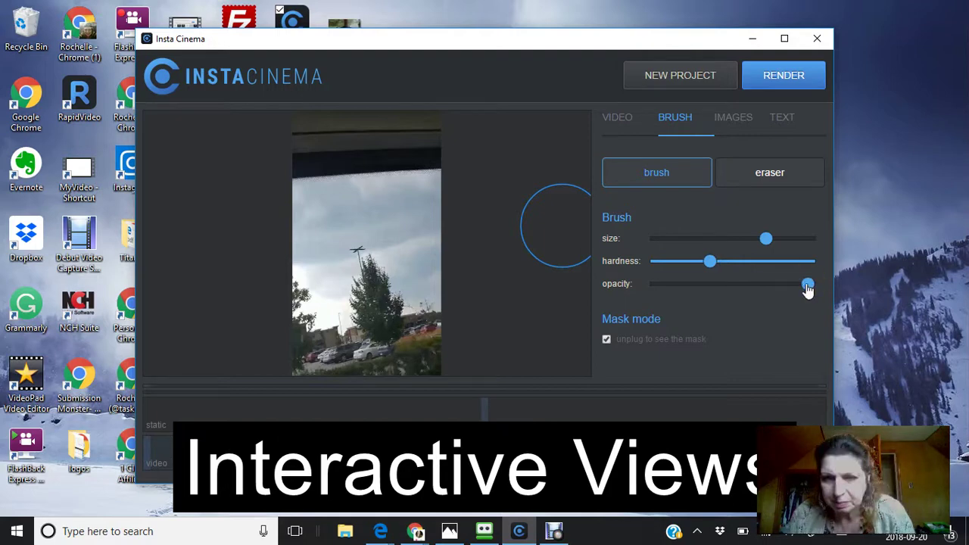
{"action": "left_click_drag", "start_coordinate": [807, 286], "coordinate": [754, 286]}
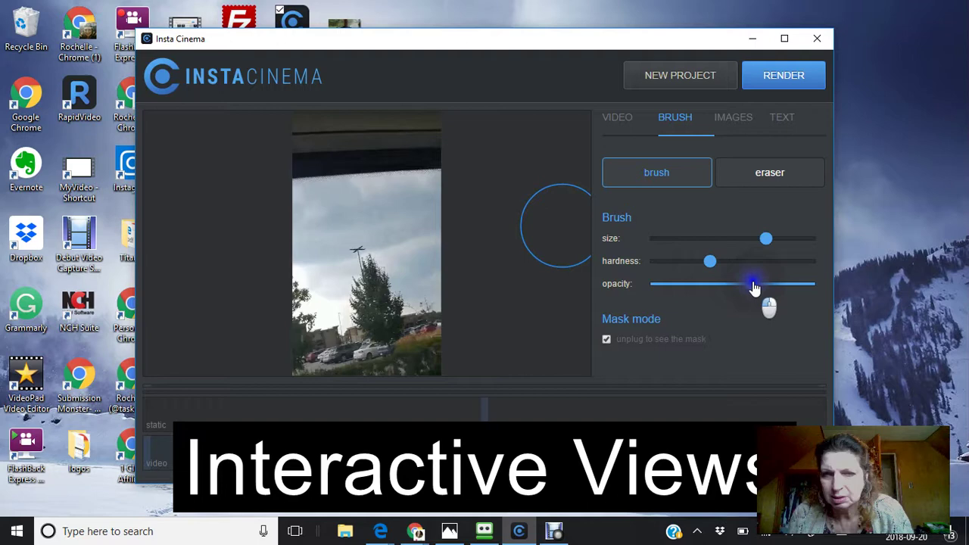
Shrink the brush slightly, then paint mask over the plane and lower video
{"action": "left_click_drag", "start_coordinate": [754, 287], "coordinate": [746, 285]}
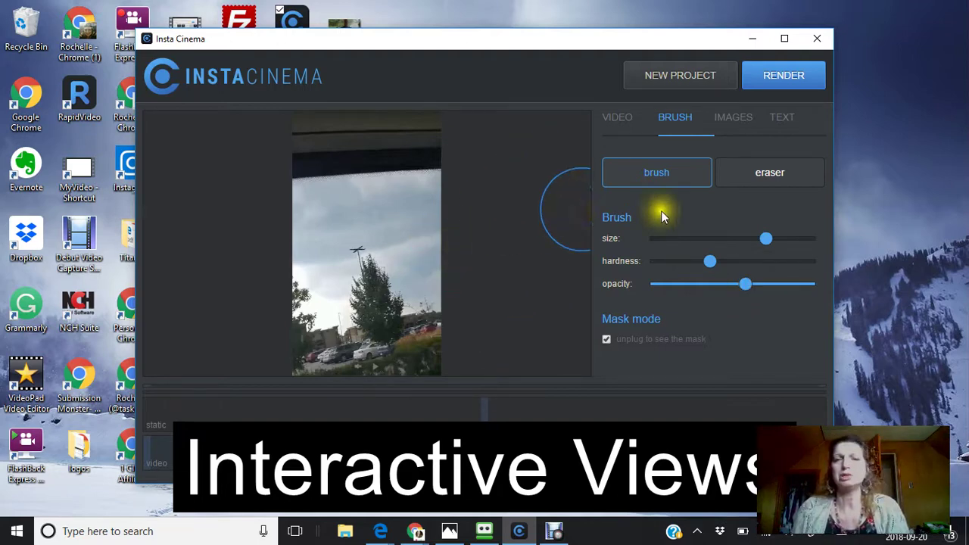
{"action": "left_click_drag", "start_coordinate": [766, 239], "coordinate": [709, 241]}
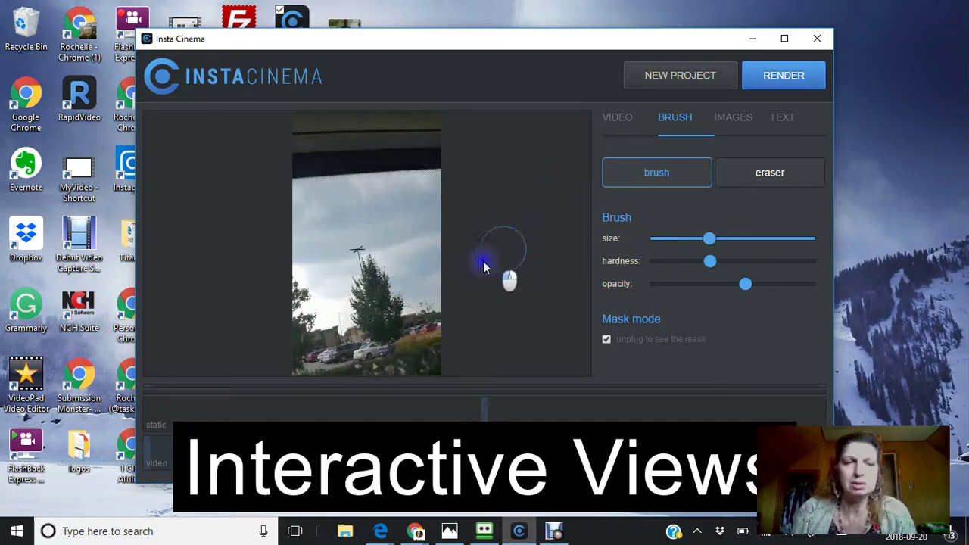
{"action": "left_click_drag", "start_coordinate": [364, 247], "coordinate": [361, 230]}
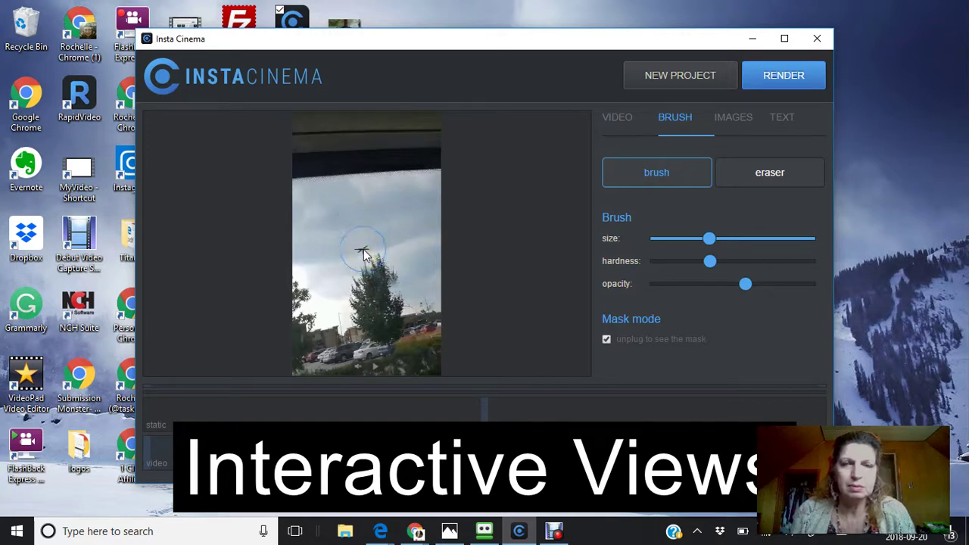
{"action": "left_click_drag", "start_coordinate": [349, 249], "coordinate": [341, 246]}
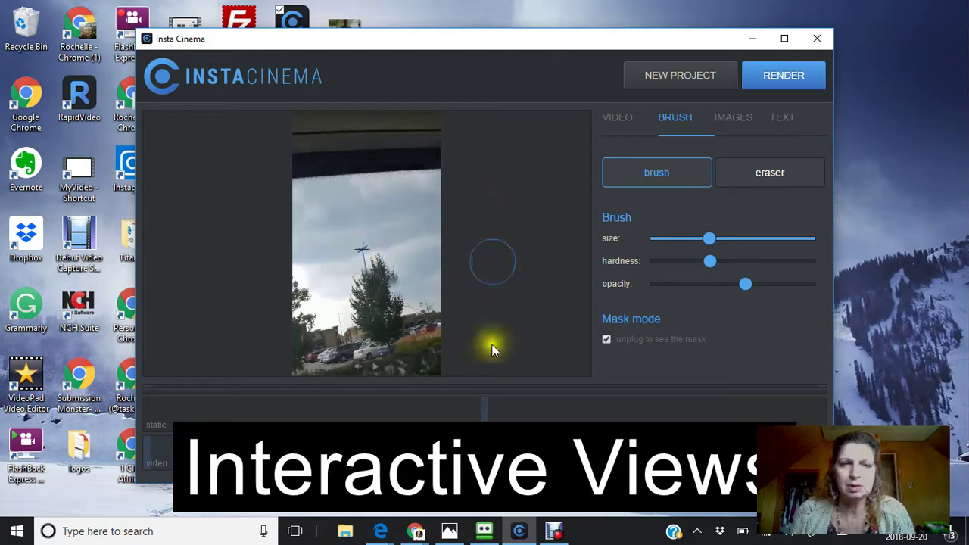
{"action": "left_click_drag", "start_coordinate": [372, 369], "coordinate": [390, 384]}
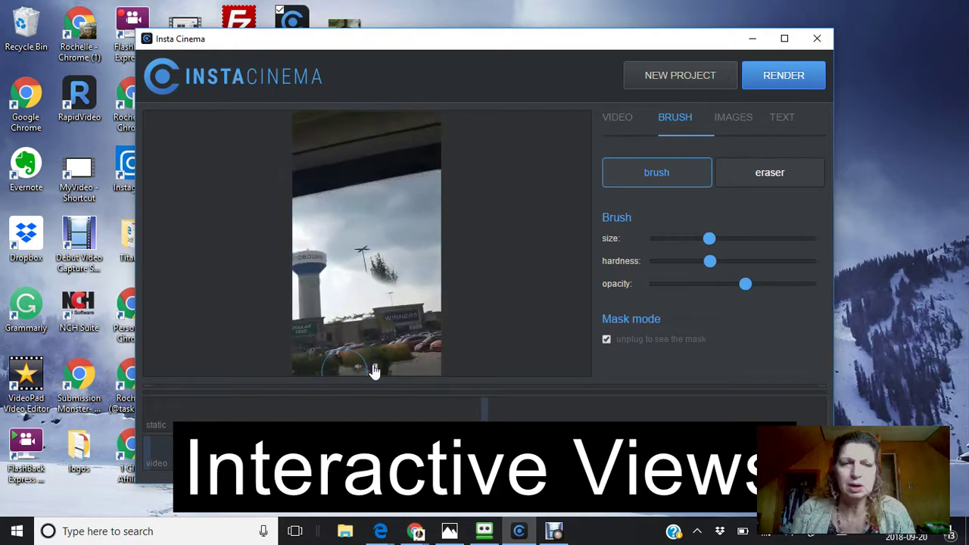
{"action": "left_click", "coordinate": [374, 371]}
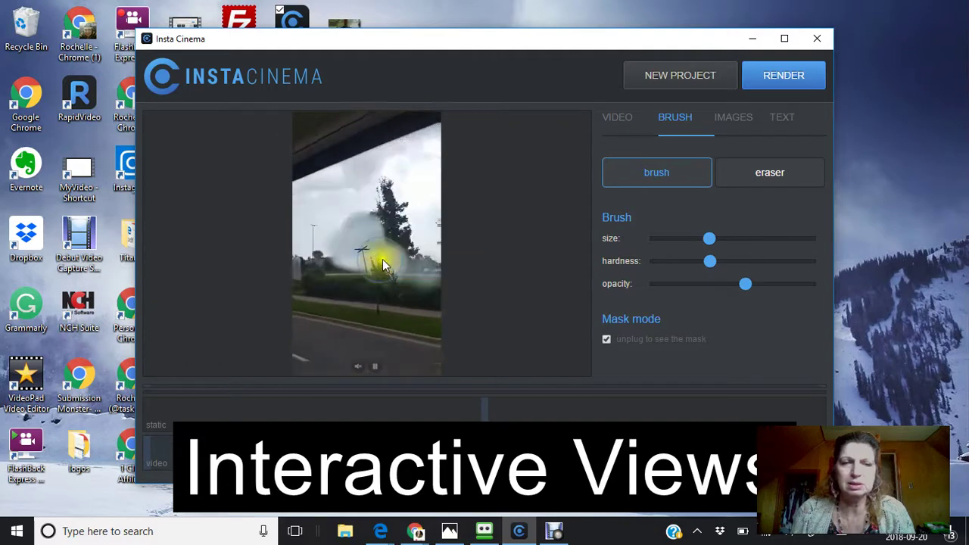
Switch to the eraser and wipe a diagonal swath of mask across the preview
{"action": "left_click", "coordinate": [768, 174]}
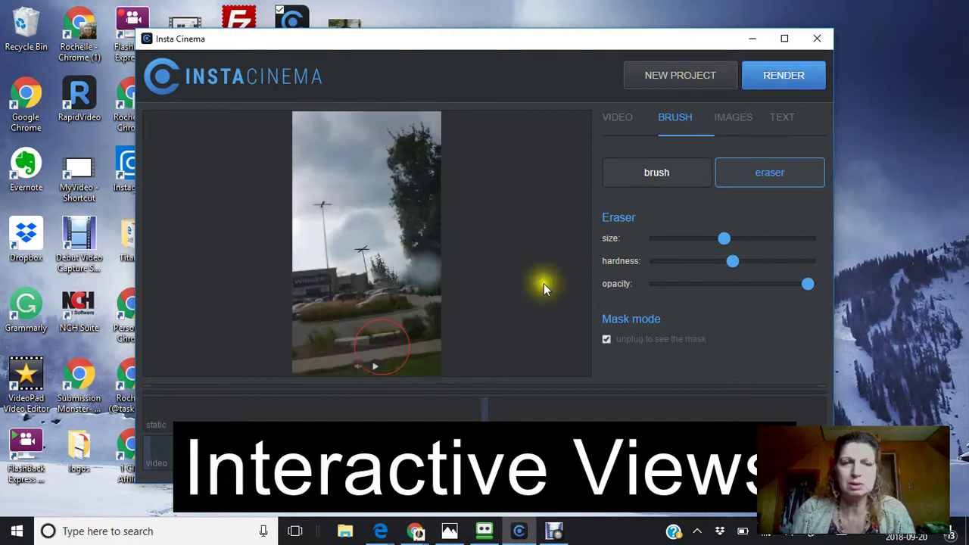
{"action": "left_click", "coordinate": [770, 178]}
{"action": "mouse_move", "coordinate": [444, 240]}
{"action": "left_mouse_down"}
{"action": "mouse_move", "coordinate": [284, 276]}
{"action": "mouse_move", "coordinate": [397, 193]}
{"action": "mouse_move", "coordinate": [359, 245]}
{"action": "mouse_move", "coordinate": [529, 357]}
{"action": "left_mouse_up"}
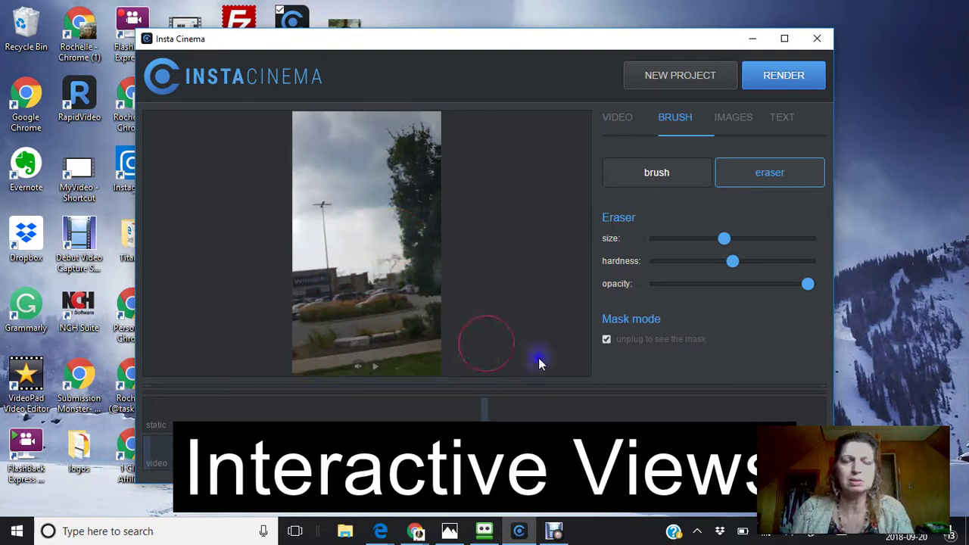
Return to the brush and play then pause the preview on a chosen frame
{"action": "left_click", "coordinate": [645, 182]}
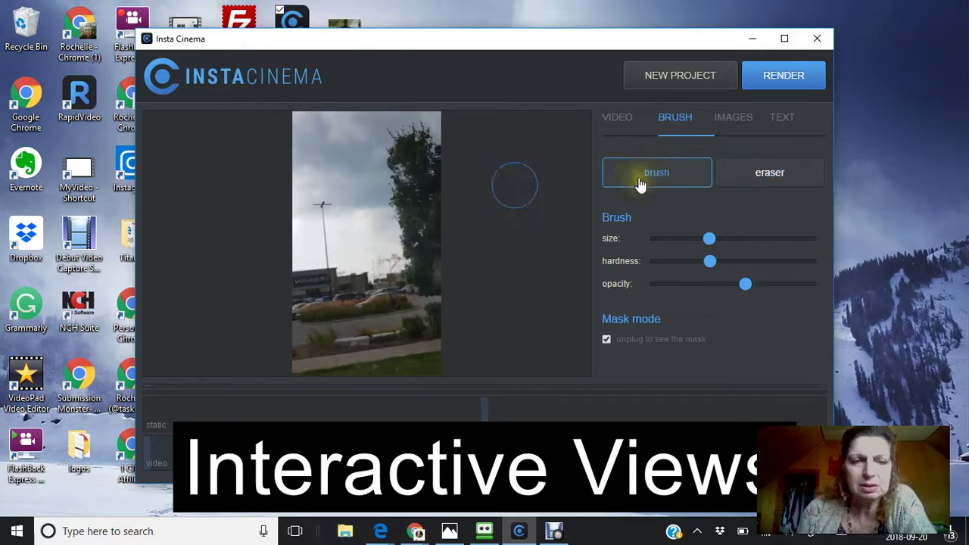
{"action": "left_click", "coordinate": [377, 373]}
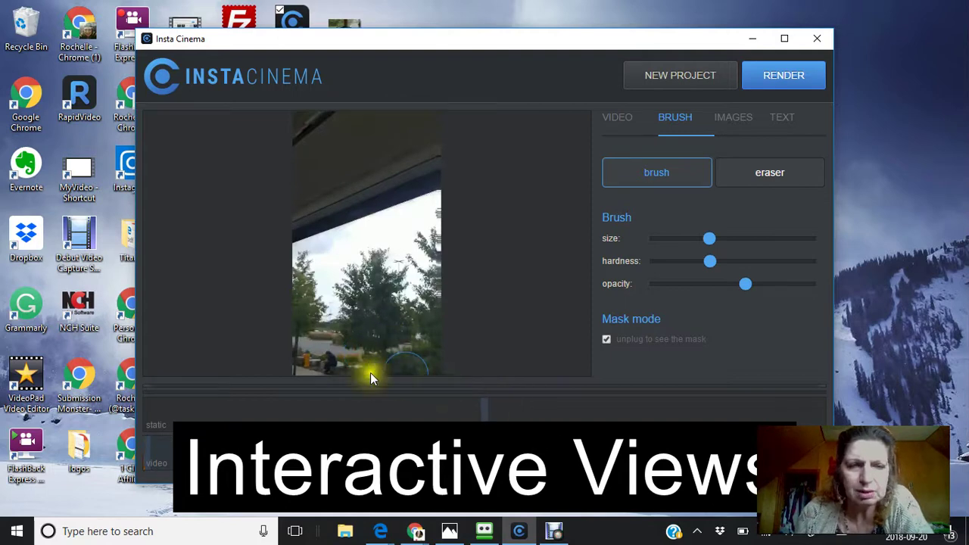
{"action": "left_click", "coordinate": [374, 371]}
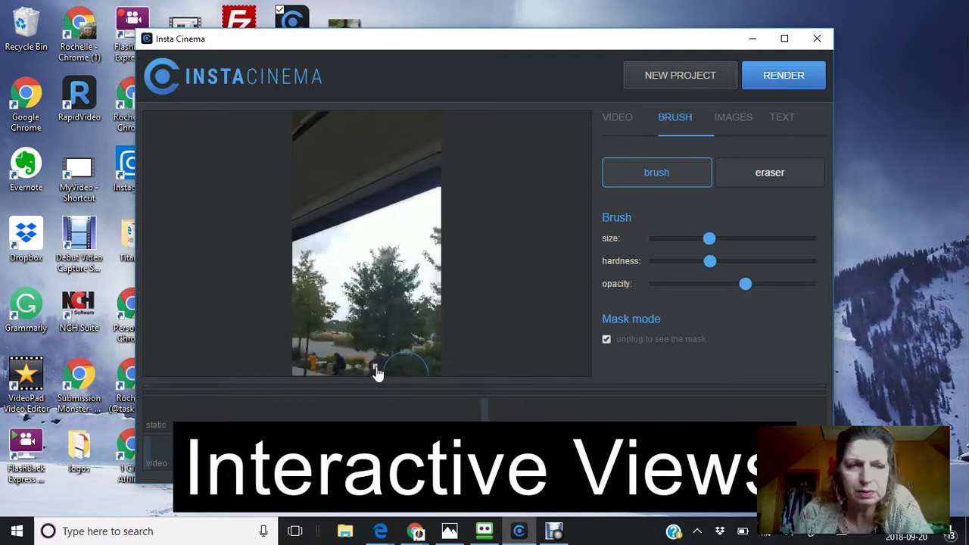
{"action": "left_click", "coordinate": [376, 371]}
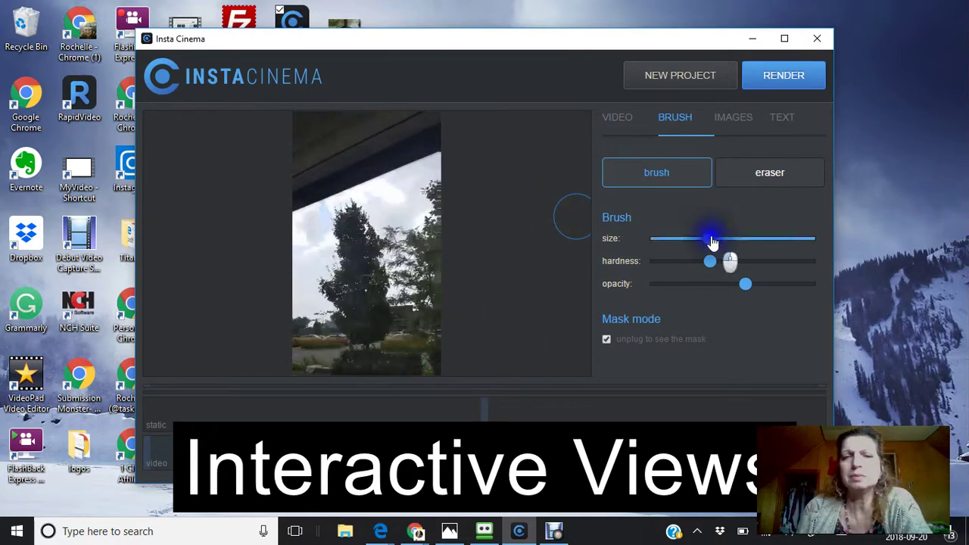
Enlarge the brush and paint a fresh mask across the tree and sky
{"action": "left_click_drag", "start_coordinate": [712, 240], "coordinate": [736, 239]}
{"action": "mouse_move", "coordinate": [545, 235]}
{"action": "left_mouse_down"}
{"action": "mouse_move", "coordinate": [352, 282]}
{"action": "mouse_move", "coordinate": [361, 294]}
{"action": "mouse_move", "coordinate": [370, 281]}
{"action": "left_mouse_up"}
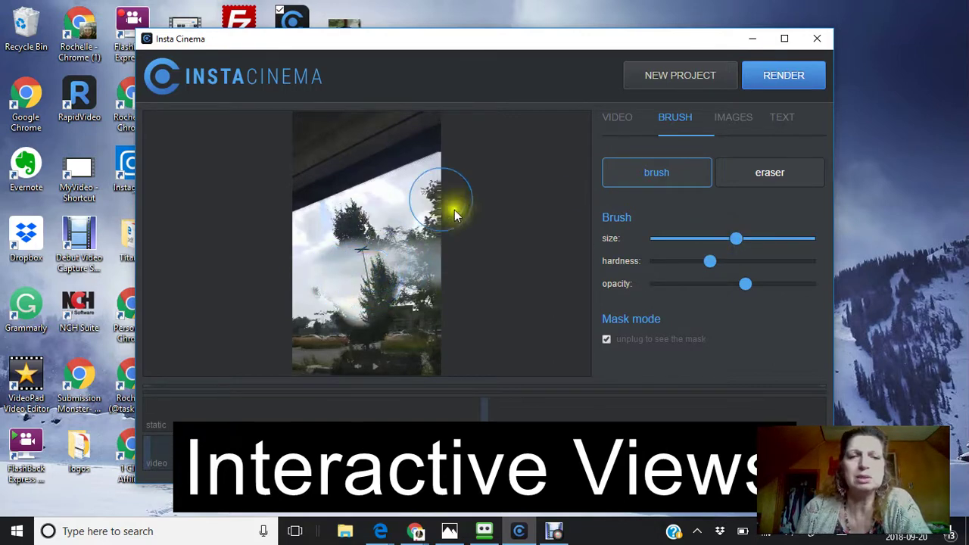
{"action": "left_click_drag", "start_coordinate": [455, 227], "coordinate": [394, 231]}
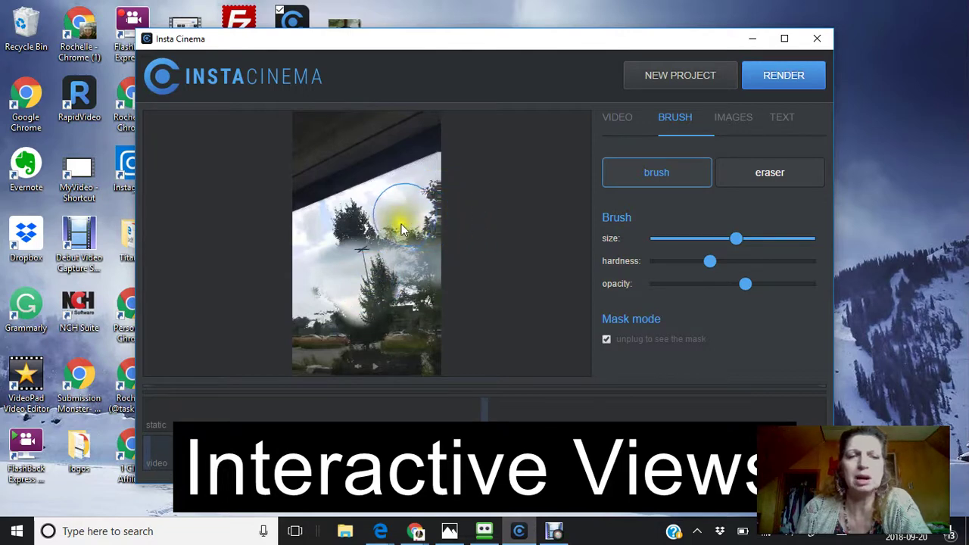
{"action": "left_click", "coordinate": [758, 174]}
Erase mask around the tree and near the bottom of the video
{"action": "mouse_move", "coordinate": [431, 280]}
{"action": "left_mouse_down"}
{"action": "mouse_move", "coordinate": [415, 295]}
{"action": "mouse_move", "coordinate": [336, 270]}
{"action": "mouse_move", "coordinate": [381, 255]}
{"action": "mouse_move", "coordinate": [402, 268]}
{"action": "mouse_move", "coordinate": [422, 242]}
{"action": "mouse_move", "coordinate": [448, 301]}
{"action": "left_mouse_up"}
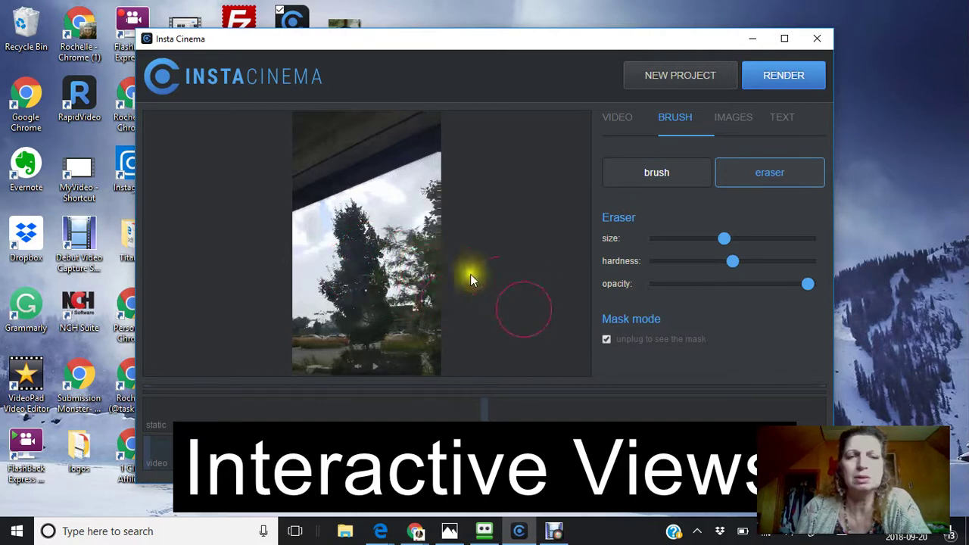
{"action": "mouse_move", "coordinate": [358, 235]}
{"action": "left_mouse_down"}
{"action": "mouse_move", "coordinate": [329, 225]}
{"action": "mouse_move", "coordinate": [322, 238]}
{"action": "mouse_move", "coordinate": [350, 255]}
{"action": "mouse_move", "coordinate": [329, 259]}
{"action": "left_mouse_up"}
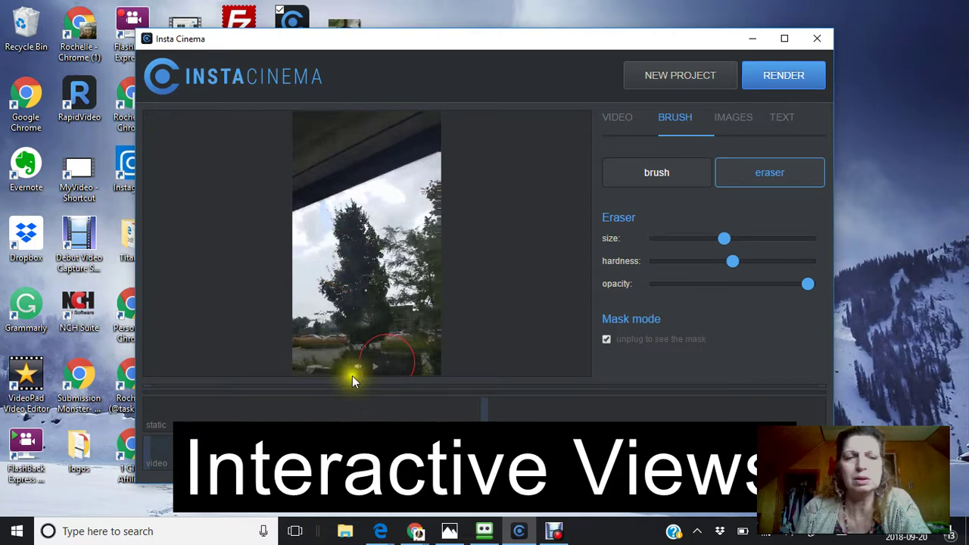
{"action": "left_click", "coordinate": [374, 368]}
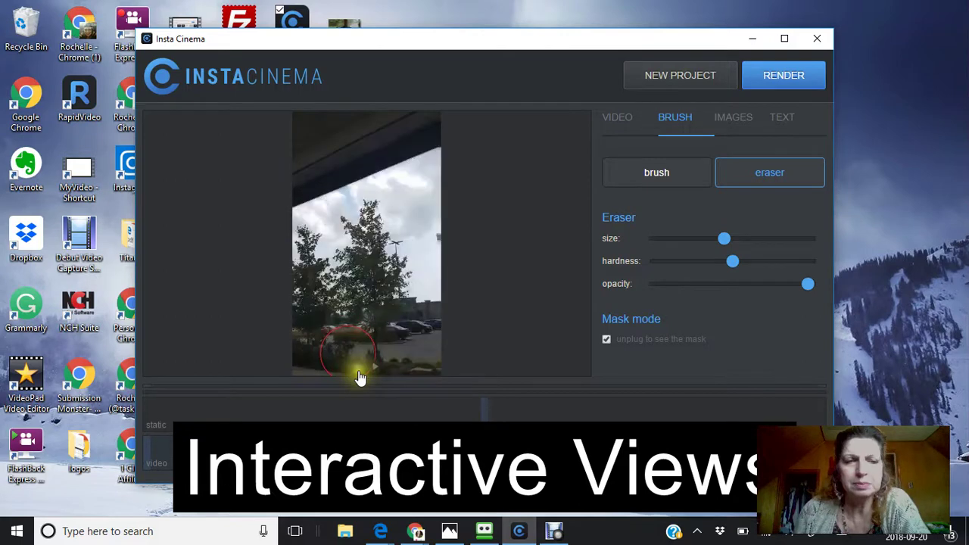
{"action": "left_click_drag", "start_coordinate": [379, 375], "coordinate": [376, 371]}
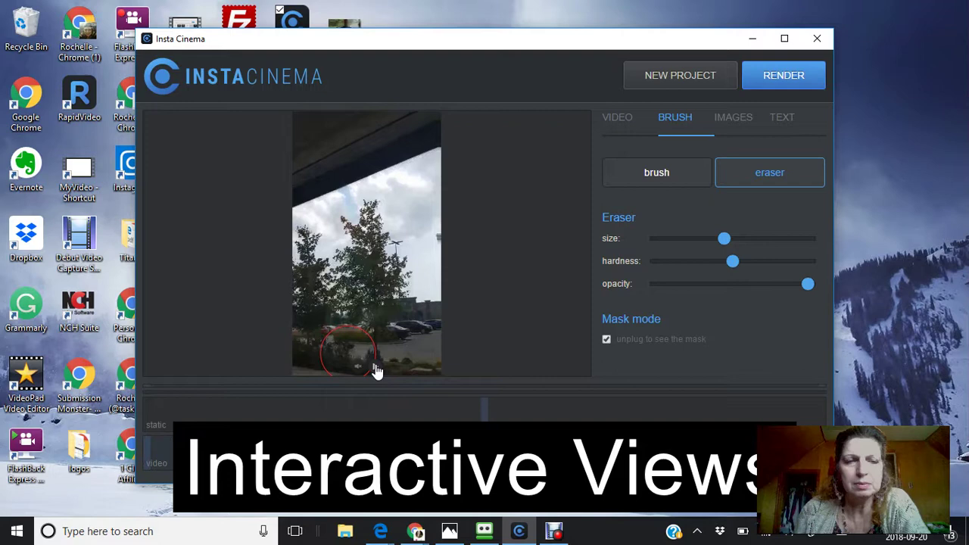
Make the eraser smaller, harder and less opaque, then erase strips in the lower video
{"action": "left_click", "coordinate": [724, 240]}
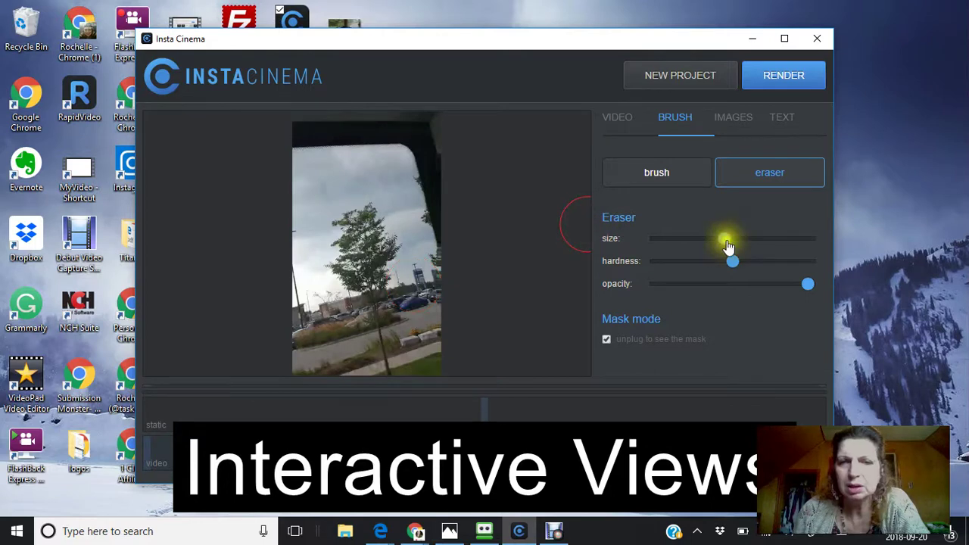
{"action": "left_click_drag", "start_coordinate": [724, 240], "coordinate": [689, 238]}
{"action": "mouse_move", "coordinate": [732, 261]}
{"action": "left_mouse_down"}
{"action": "mouse_move", "coordinate": [768, 261]}
{"action": "mouse_move", "coordinate": [783, 287]}
{"action": "mouse_move", "coordinate": [769, 284]}
{"action": "left_mouse_up"}
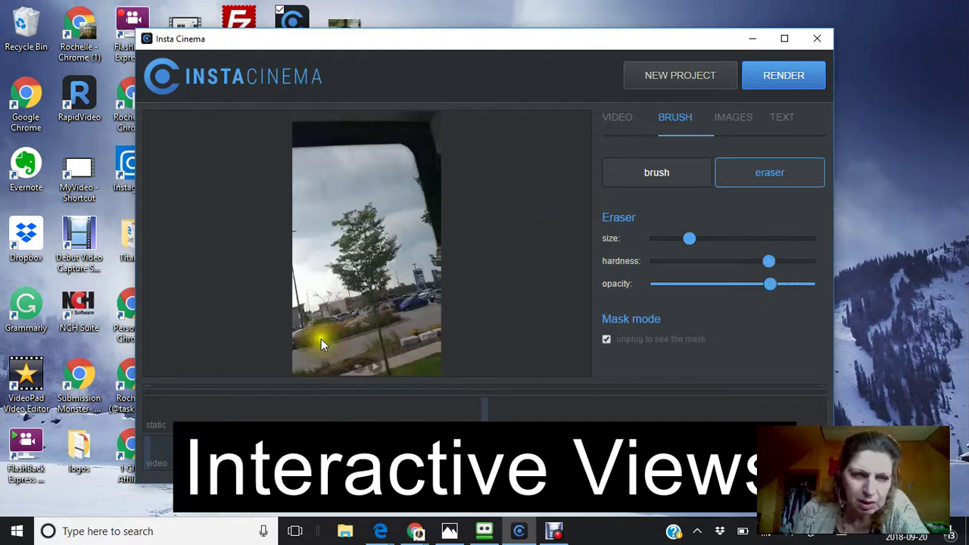
{"action": "mouse_move", "coordinate": [328, 329]}
{"action": "left_mouse_down"}
{"action": "mouse_move", "coordinate": [417, 317]}
{"action": "mouse_move", "coordinate": [421, 303]}
{"action": "left_mouse_up"}
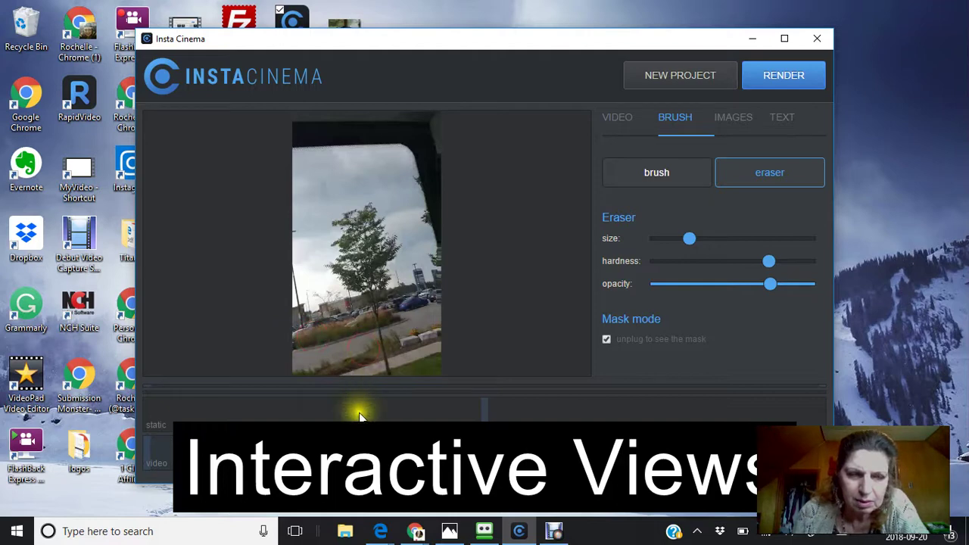
{"action": "mouse_move", "coordinate": [375, 371]}
{"action": "left_mouse_down"}
{"action": "mouse_move", "coordinate": [401, 346]}
{"action": "mouse_move", "coordinate": [394, 351]}
{"action": "mouse_move", "coordinate": [384, 331]}
{"action": "left_mouse_up"}
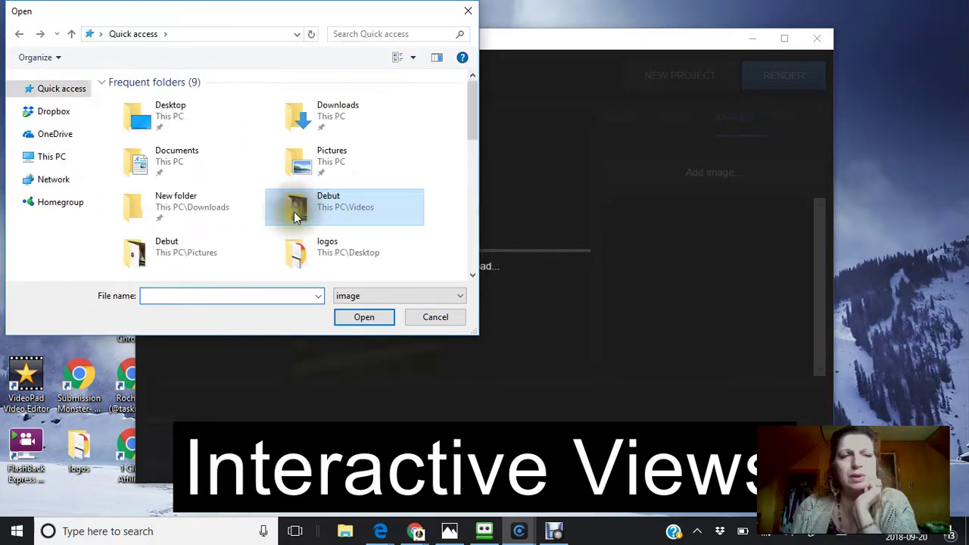
Load the Untitled 8 snapshot from Pictures > Debut as an image overlay
{"action": "left_click", "coordinate": [295, 213]}
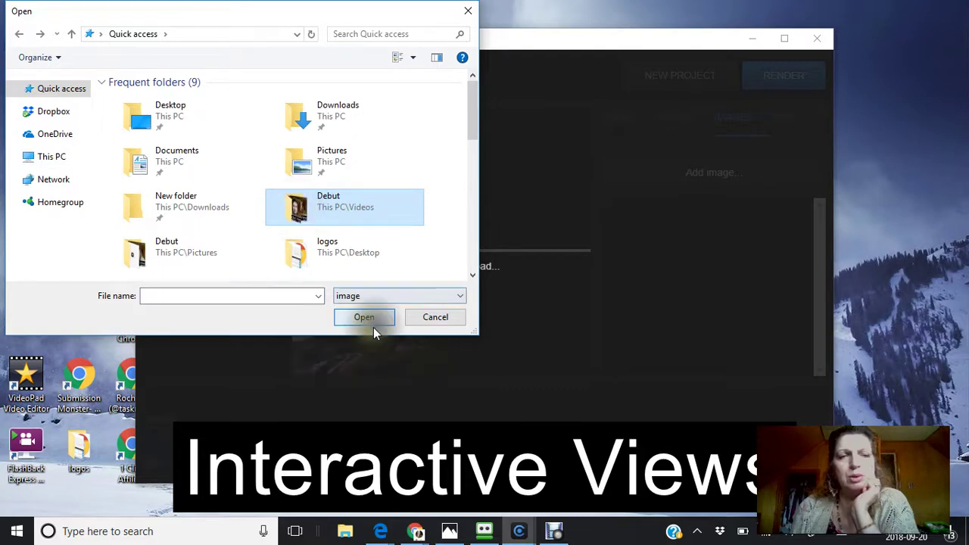
{"action": "left_click", "coordinate": [370, 322]}
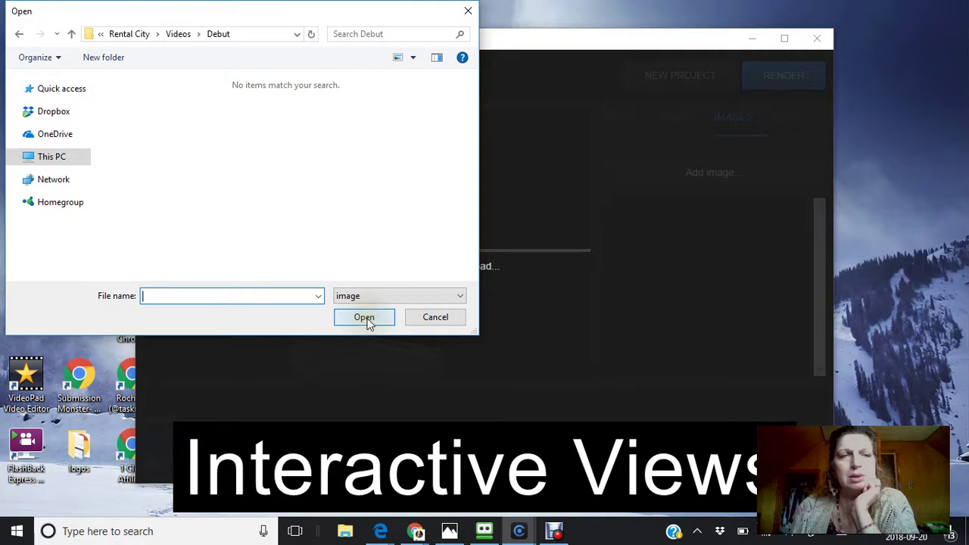
{"action": "left_click", "coordinate": [59, 91]}
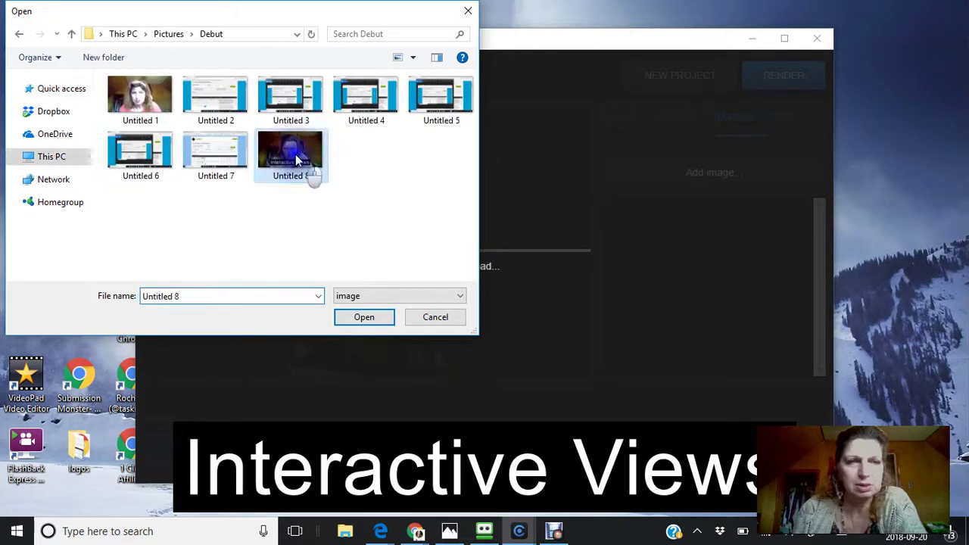
{"action": "left_click", "coordinate": [366, 318]}
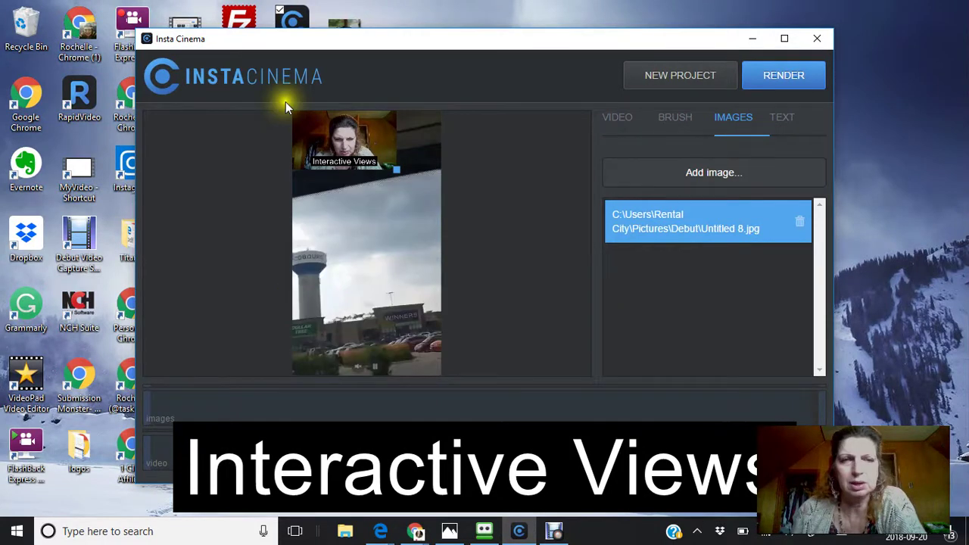
Reposition the Untitled 8 webcam overlay from the top to the bottom of the storm clip
{"action": "left_click_drag", "start_coordinate": [331, 132], "coordinate": [347, 200]}
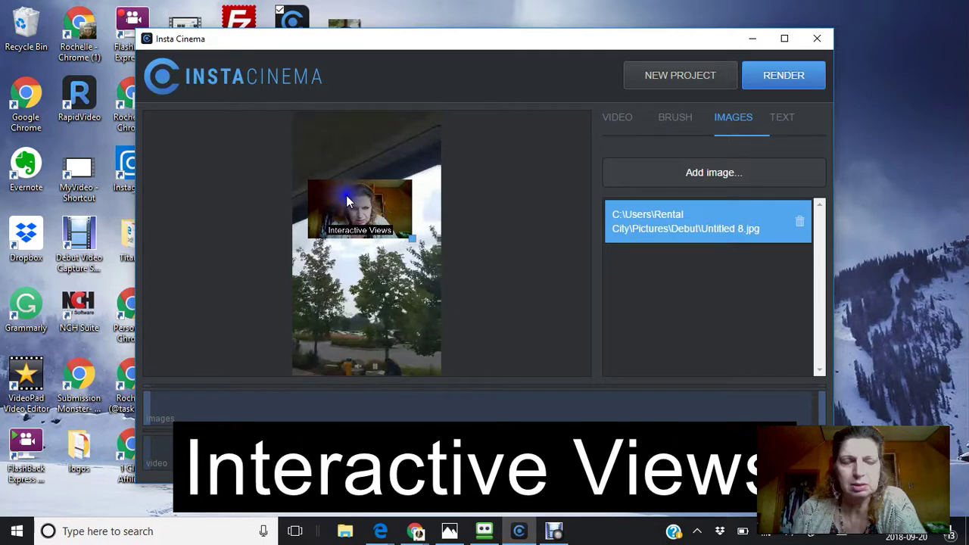
{"action": "left_click_drag", "start_coordinate": [347, 198], "coordinate": [357, 206]}
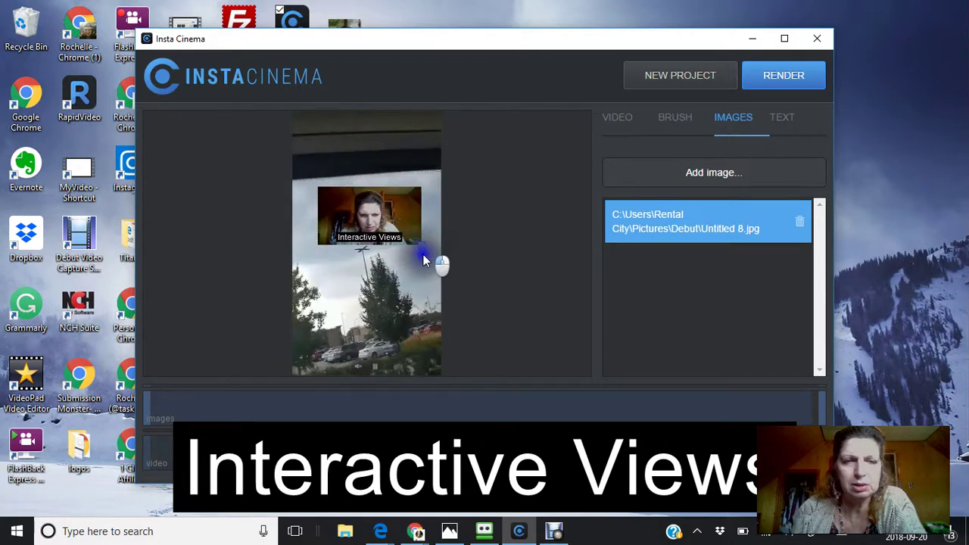
{"action": "left_click_drag", "start_coordinate": [424, 255], "coordinate": [390, 337]}
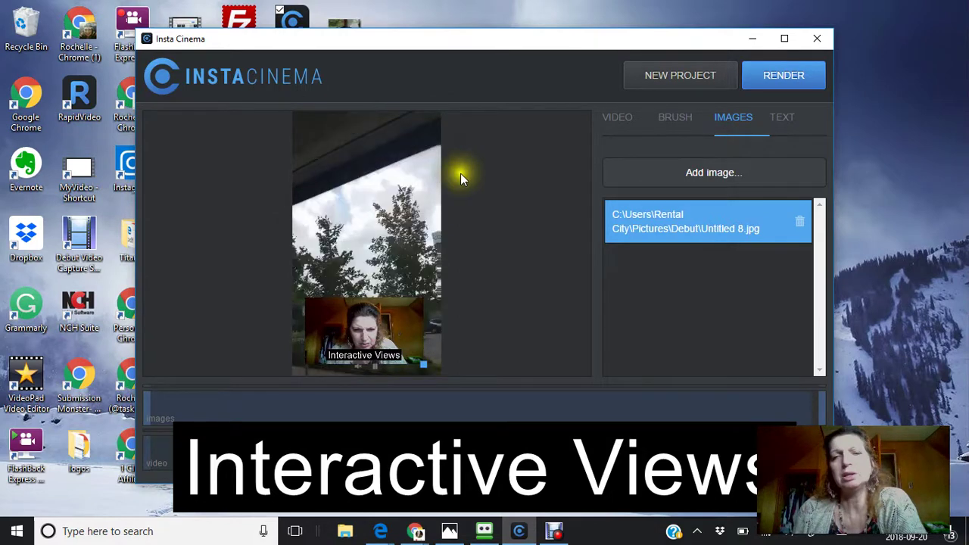
Add the 'image (5)' logo from Desktop > logos as an overlay and lower it slightly
{"action": "left_click", "coordinate": [642, 170]}
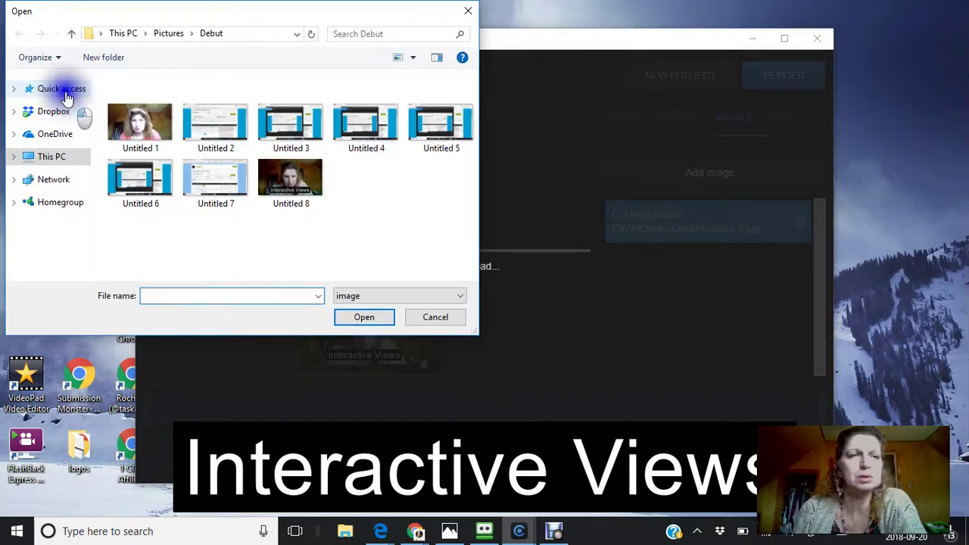
{"action": "left_click", "coordinate": [64, 92]}
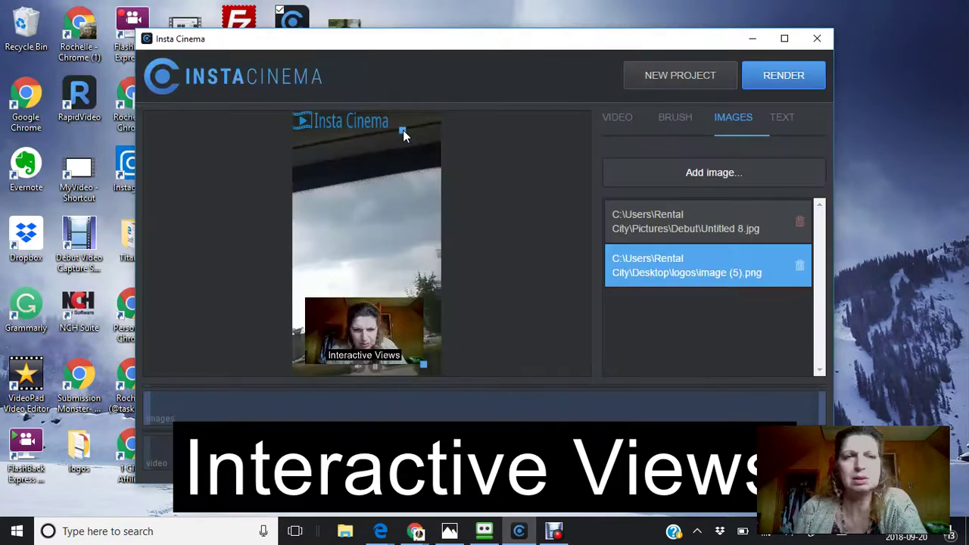
{"action": "mouse_move", "coordinate": [363, 125]}
{"action": "left_mouse_down"}
{"action": "mouse_move", "coordinate": [356, 132]}
{"action": "mouse_move", "coordinate": [364, 132]}
{"action": "left_mouse_up"}
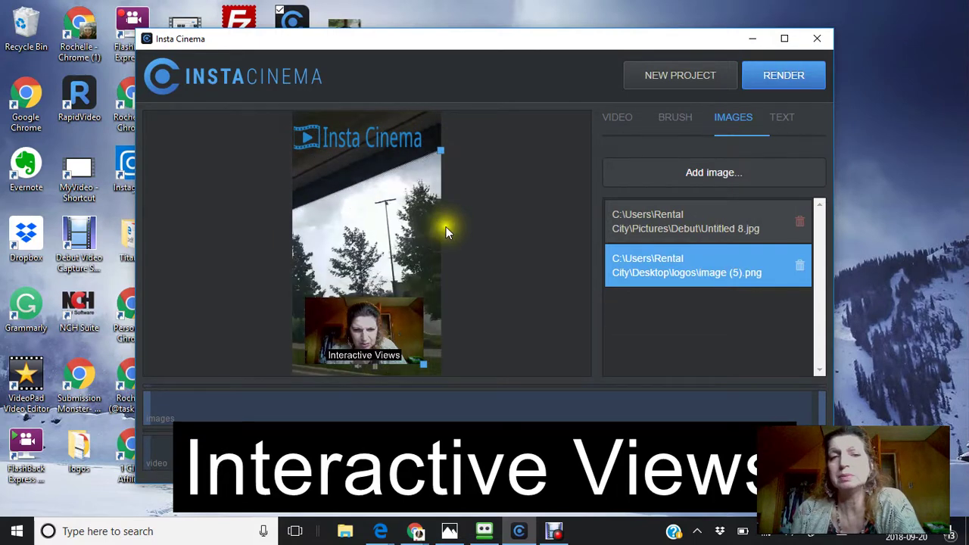
Add a 'THIS IS A DEMO' text caption and reduce its font size
{"action": "left_click", "coordinate": [781, 119]}
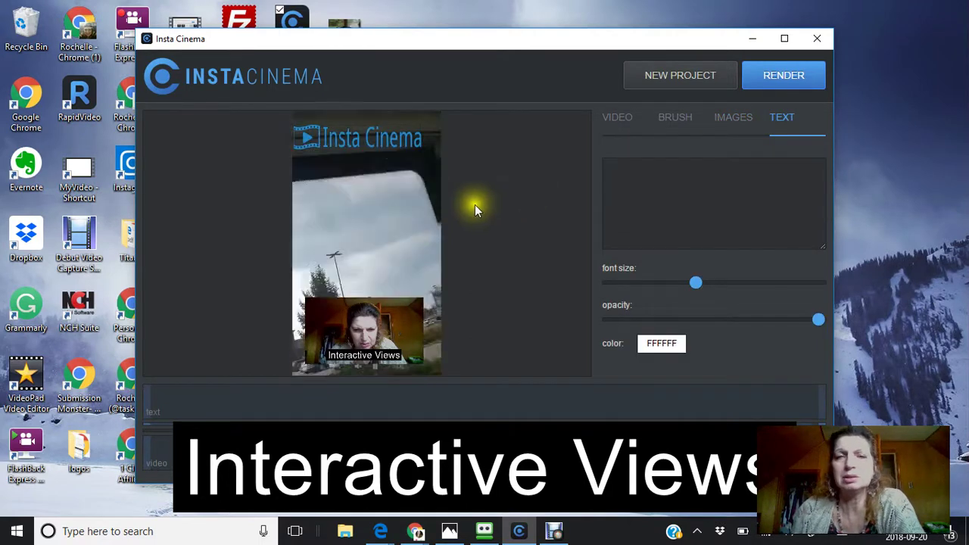
{"action": "left_click", "coordinate": [604, 186]}
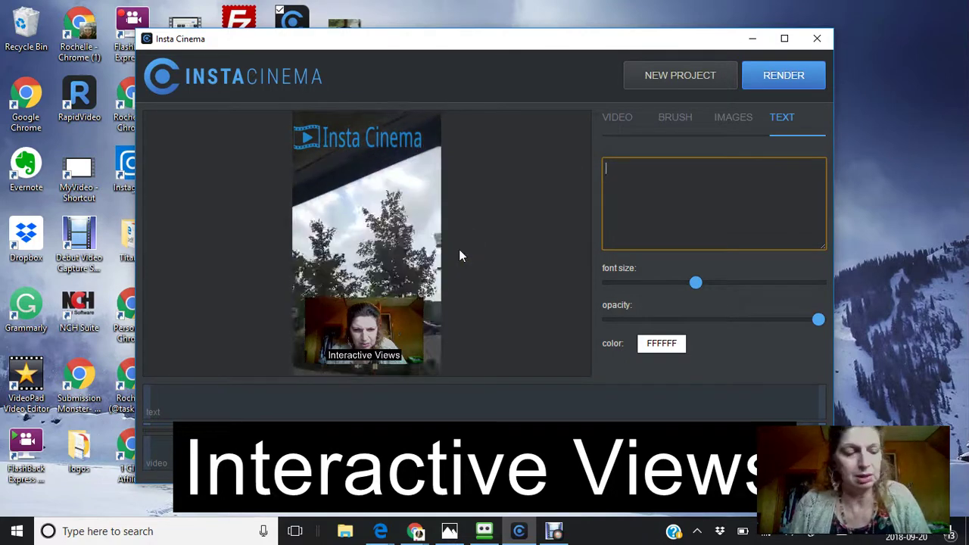
{"action": "type", "text": "THI"}
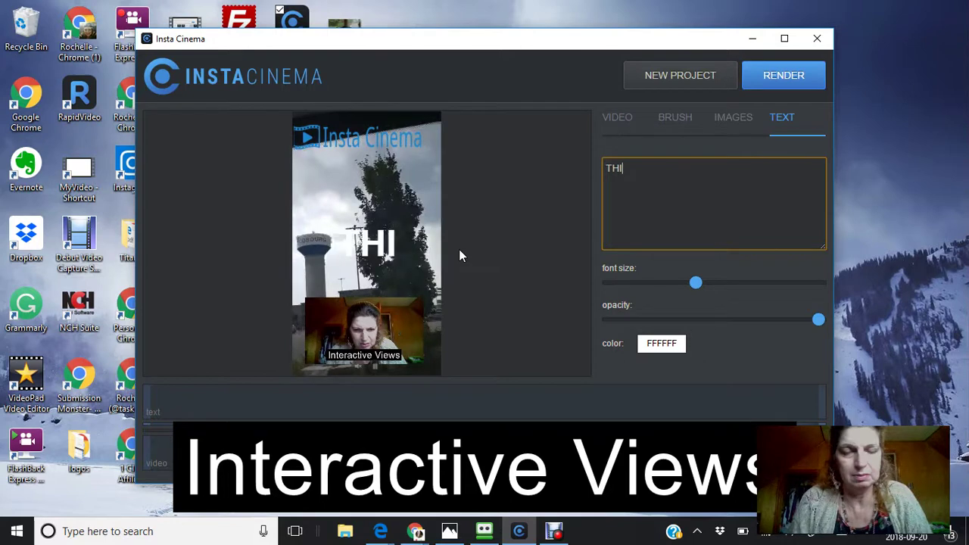
{"action": "type", "text": "S IS A "}
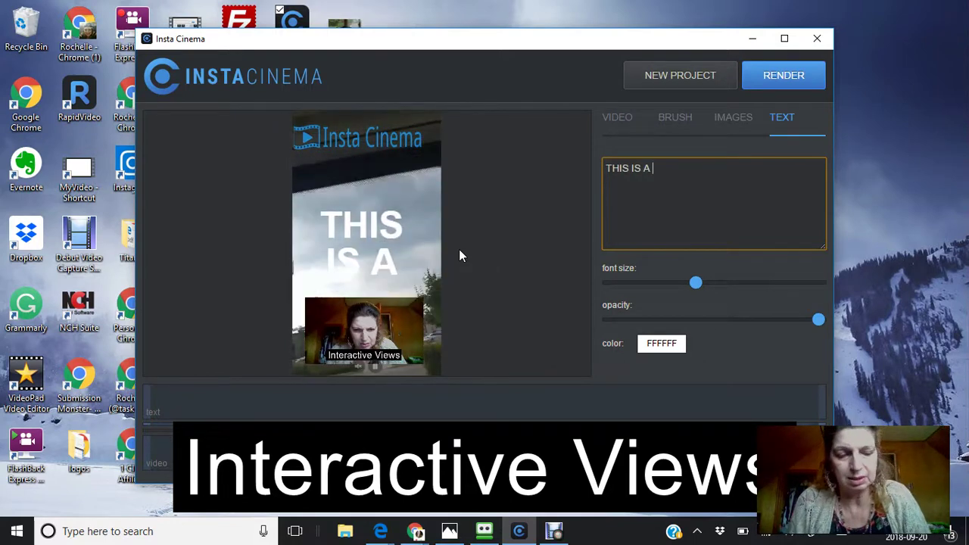
{"action": "type", "text": "DEMO"}
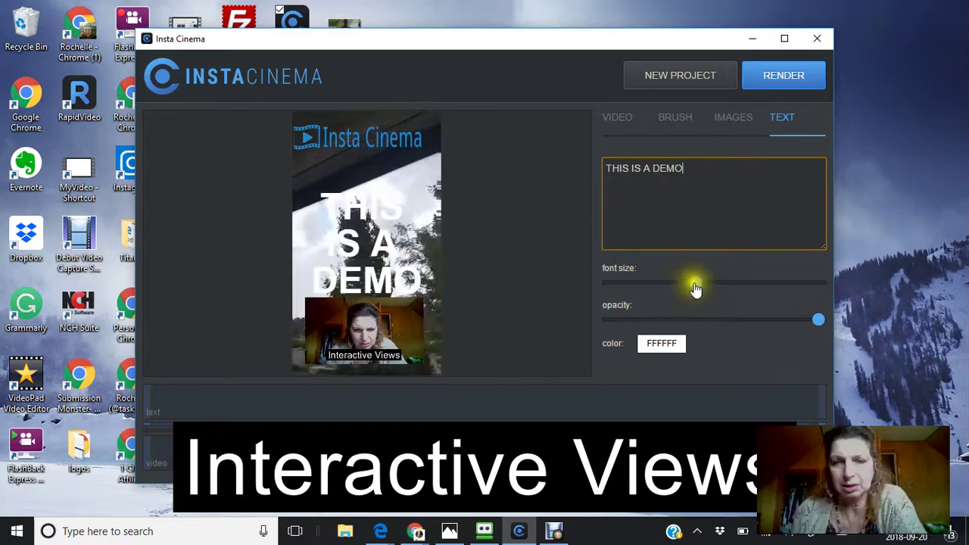
{"action": "mouse_move", "coordinate": [695, 289]}
{"action": "left_mouse_down"}
{"action": "mouse_move", "coordinate": [681, 288]}
{"action": "mouse_move", "coordinate": [714, 284]}
{"action": "mouse_move", "coordinate": [651, 288]}
{"action": "left_mouse_up"}
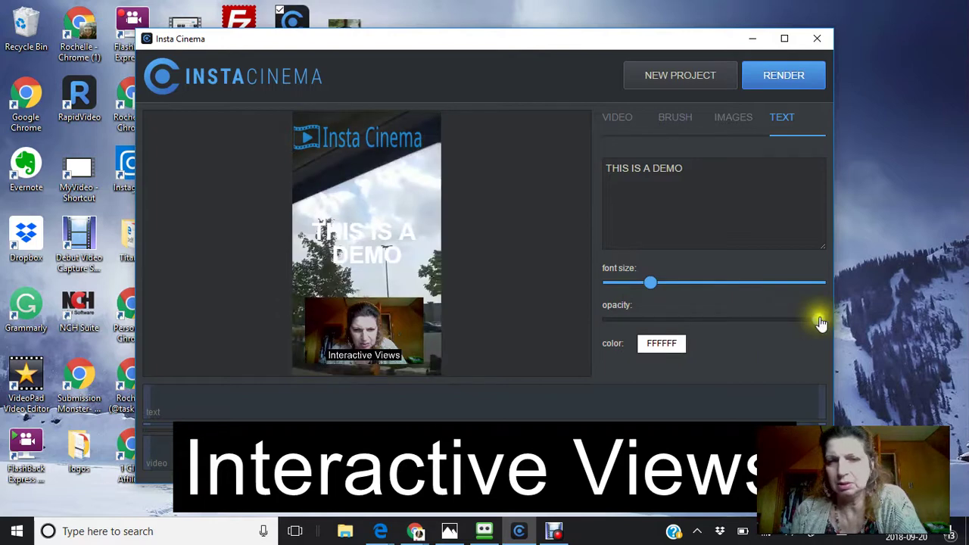
Lower the caption's opacity and colour it crimson red (C20A33)
{"action": "left_click_drag", "start_coordinate": [822, 321], "coordinate": [748, 323]}
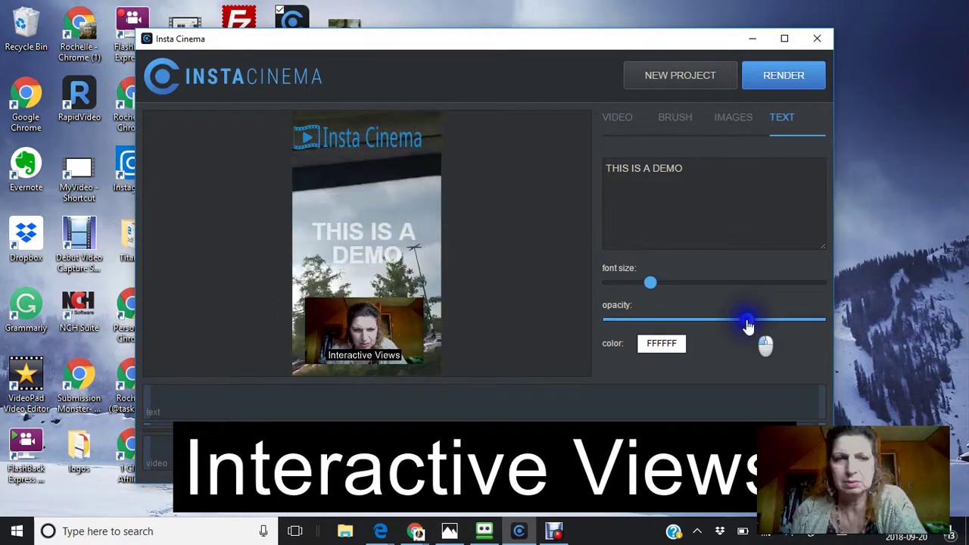
{"action": "left_click", "coordinate": [658, 345]}
{"action": "left_click", "coordinate": [647, 392]}
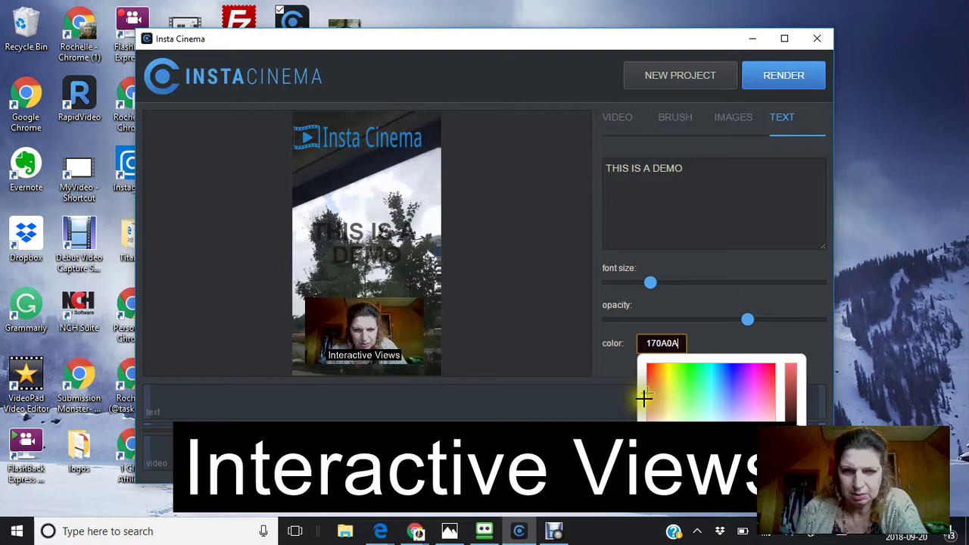
{"action": "left_click", "coordinate": [668, 371]}
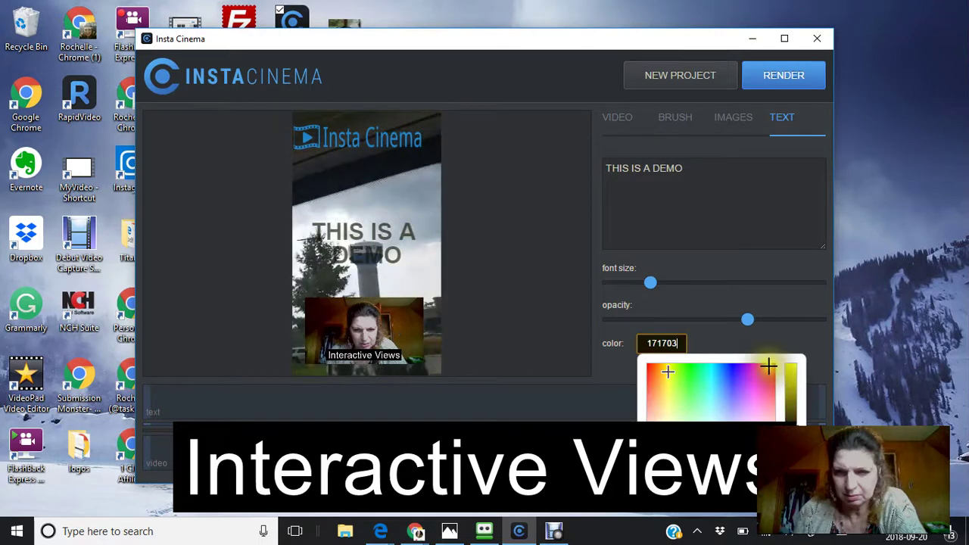
{"action": "left_click", "coordinate": [769, 368]}
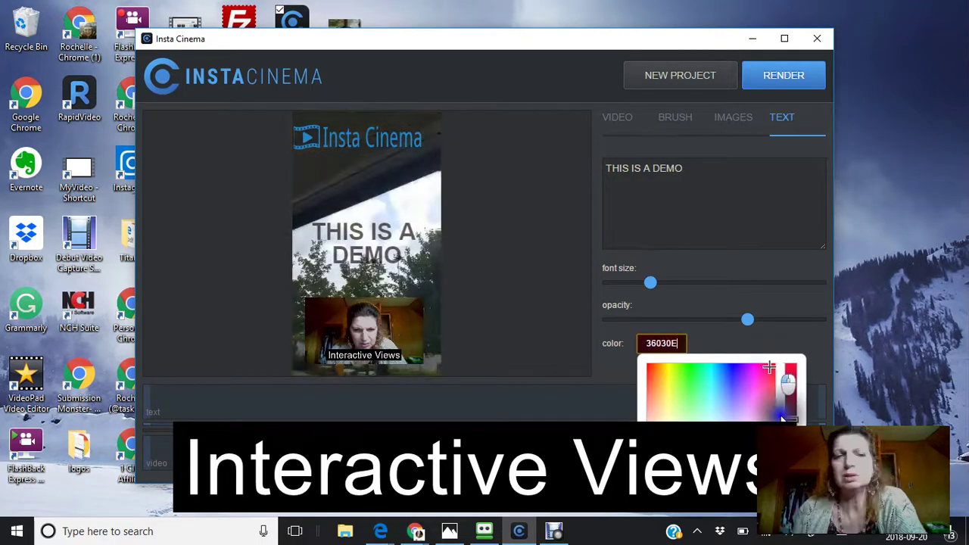
{"action": "left_click_drag", "start_coordinate": [782, 415], "coordinate": [790, 385]}
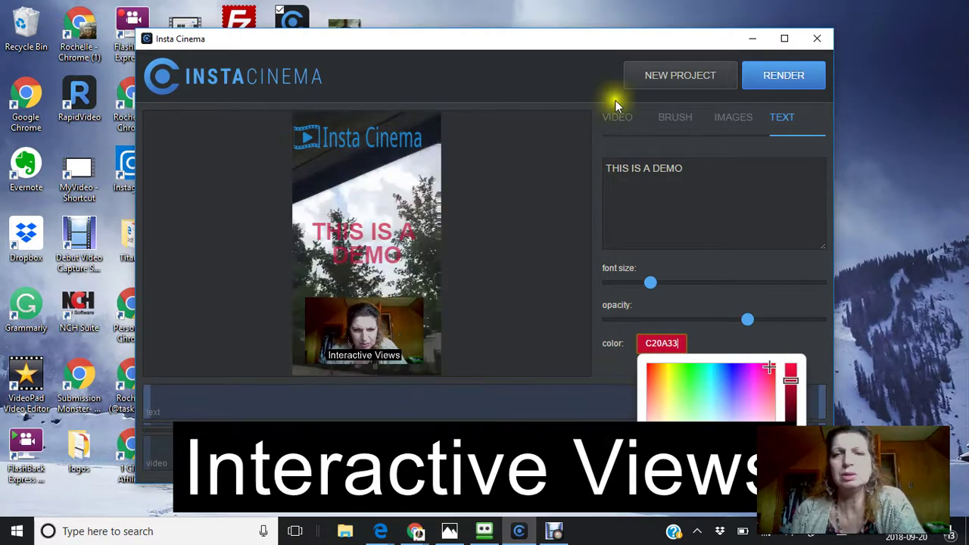
Render the cinemagraph to a video named Movie4 in the Documents folder
{"action": "left_click", "coordinate": [787, 82]}
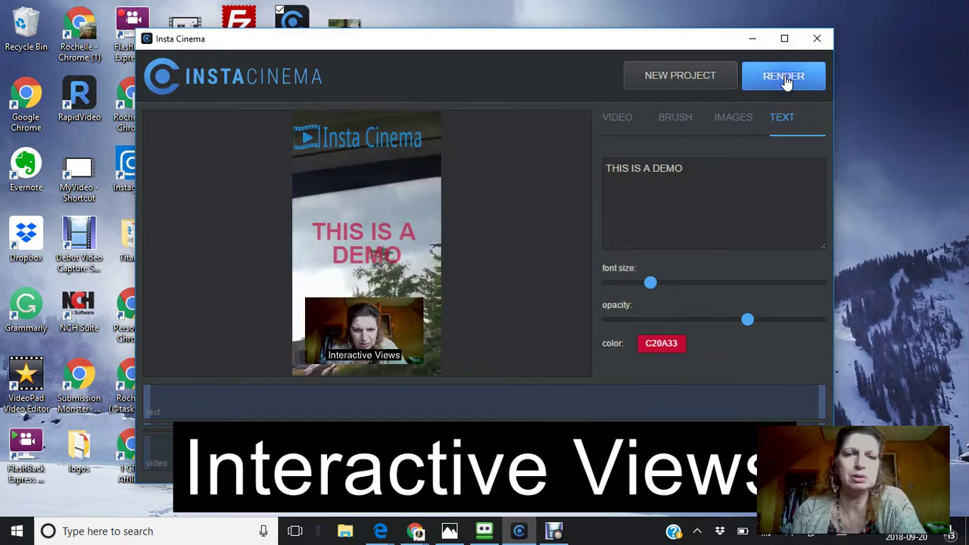
{"action": "left_click", "coordinate": [788, 82]}
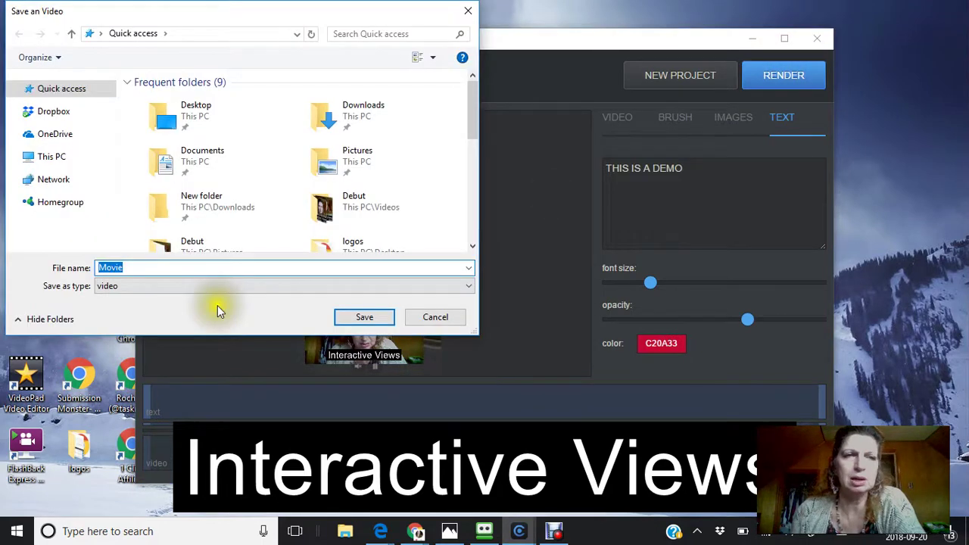
{"action": "key", "text": "shift+Tab"}
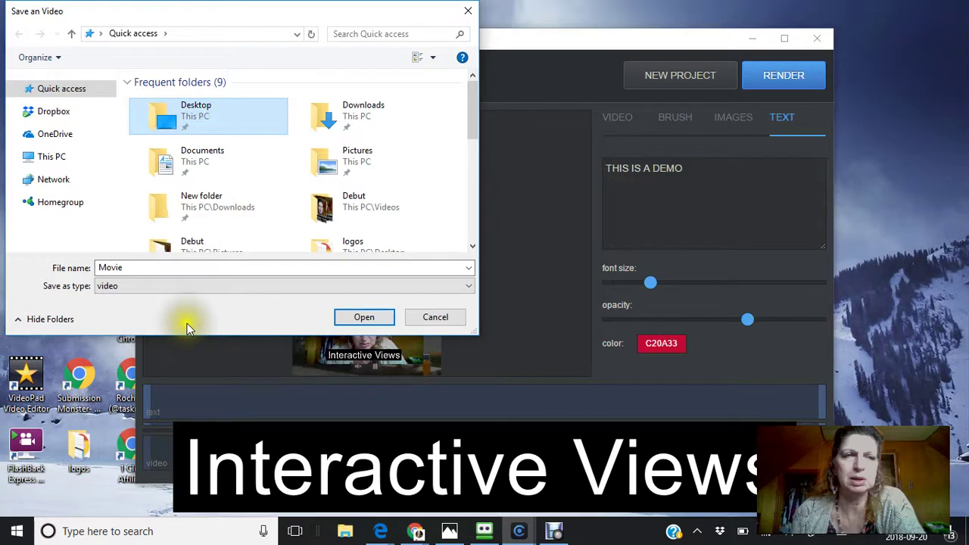
{"action": "left_click", "coordinate": [364, 318]}
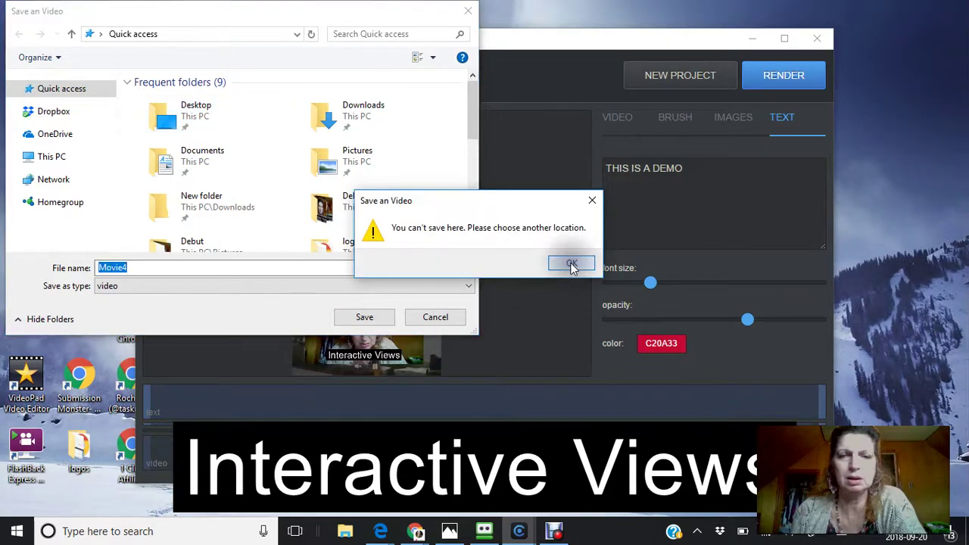
{"action": "left_click", "coordinate": [571, 264]}
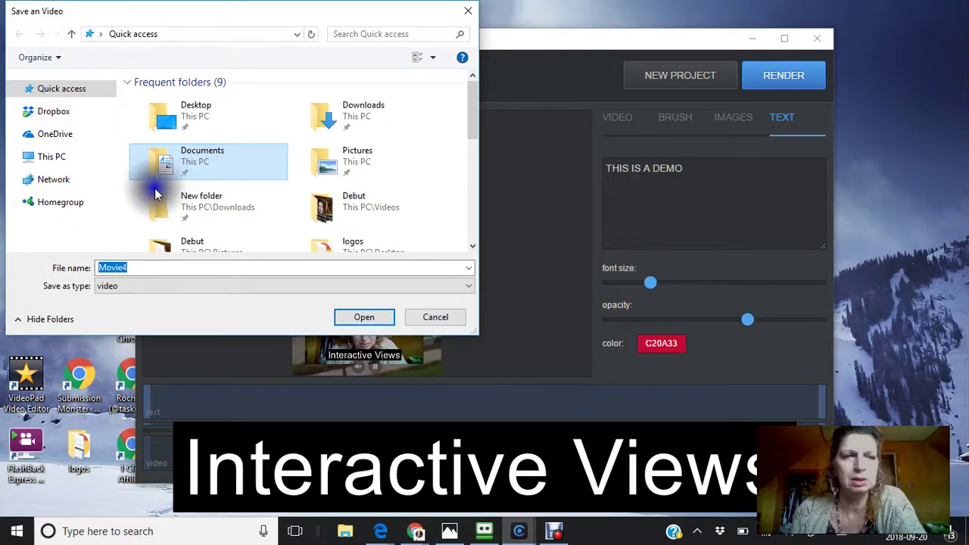
{"action": "left_click", "coordinate": [366, 318]}
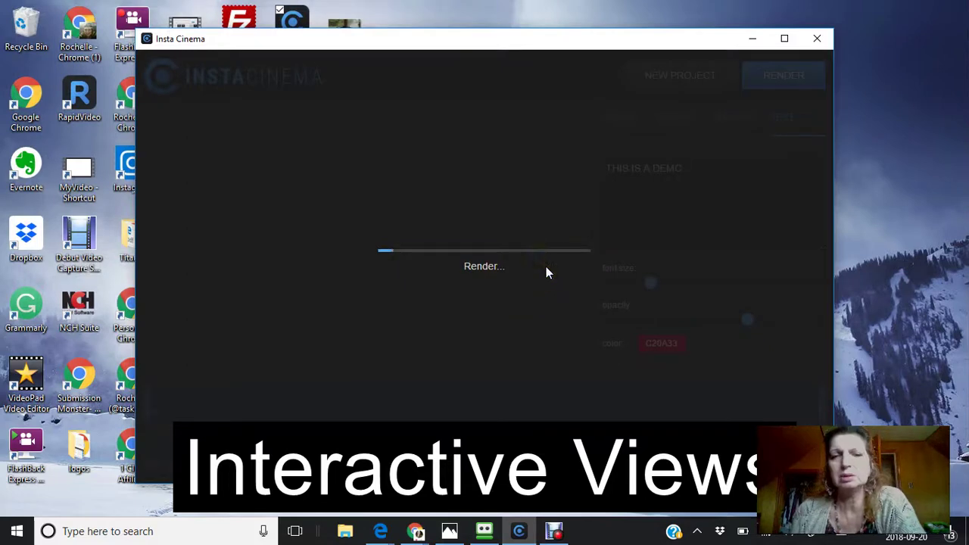
Wait while the render progress bar advances
{"action": "left_click", "coordinate": [509, 262]}
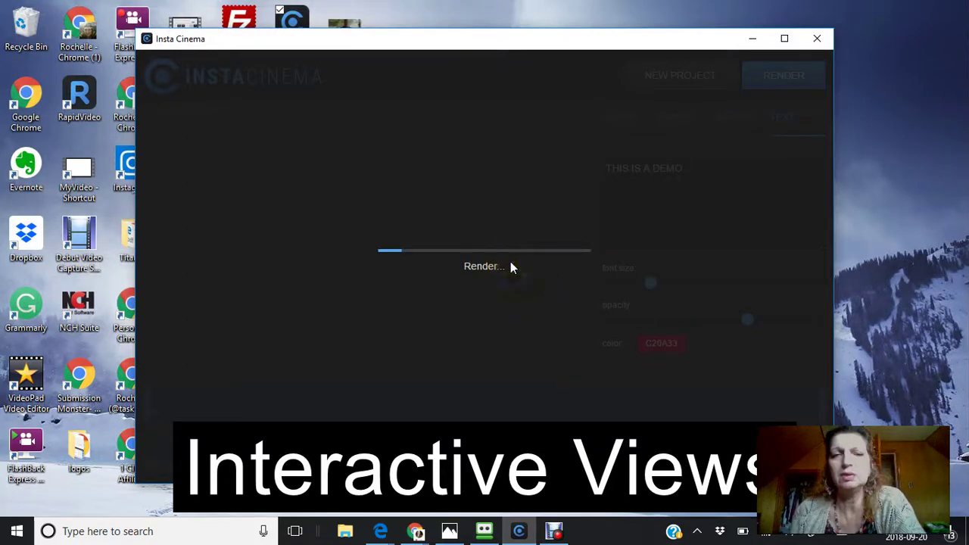